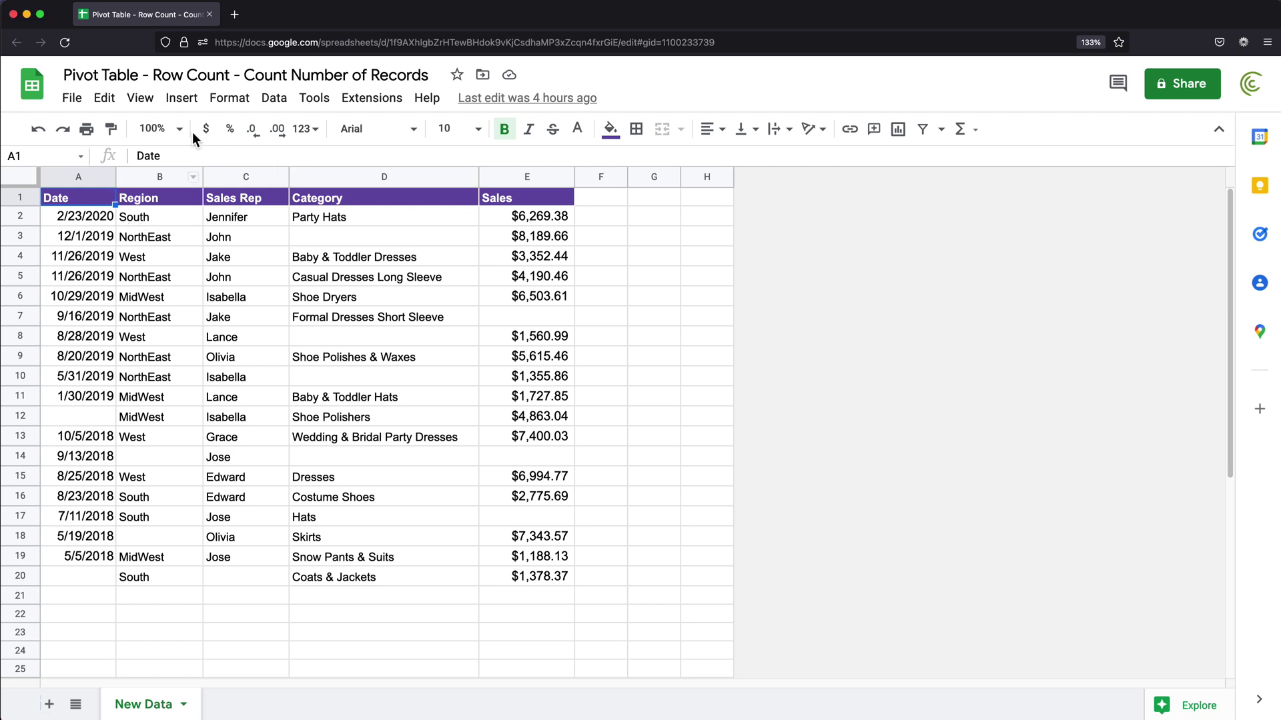
- Start a pivot table from 'New Data'!A1:E20, placed on a new sheet
click(181, 99)
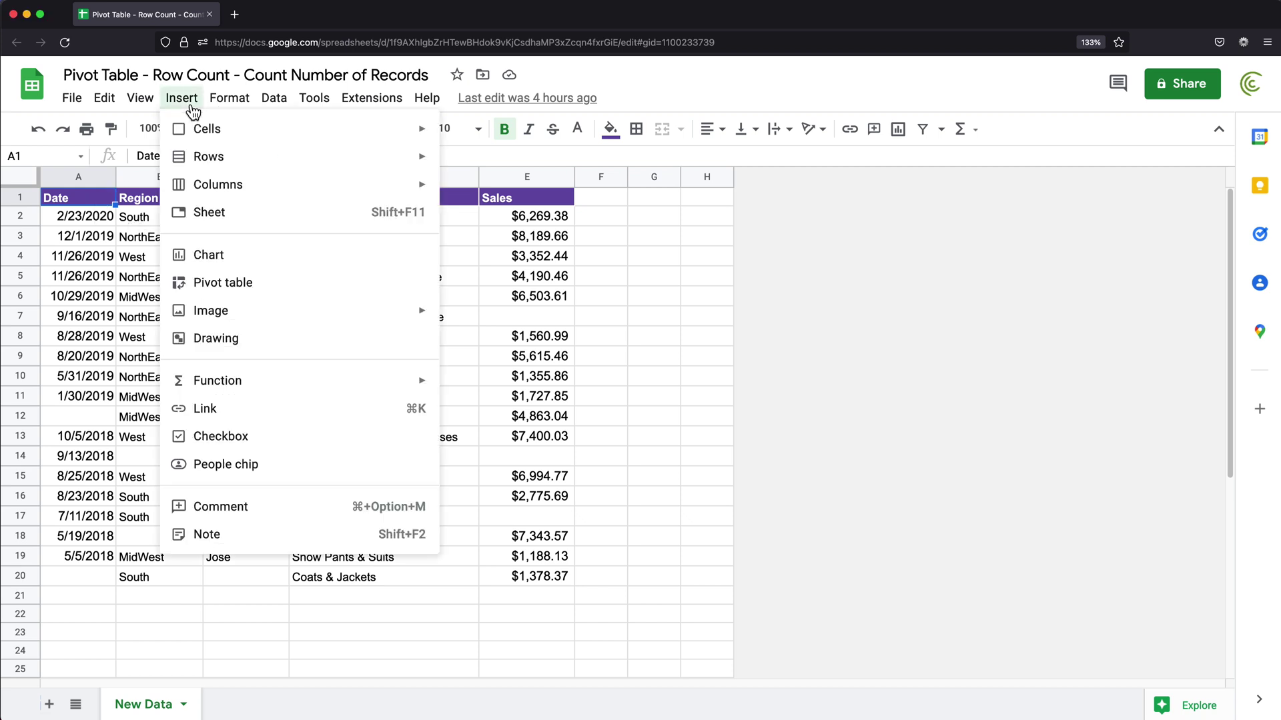
click(259, 286)
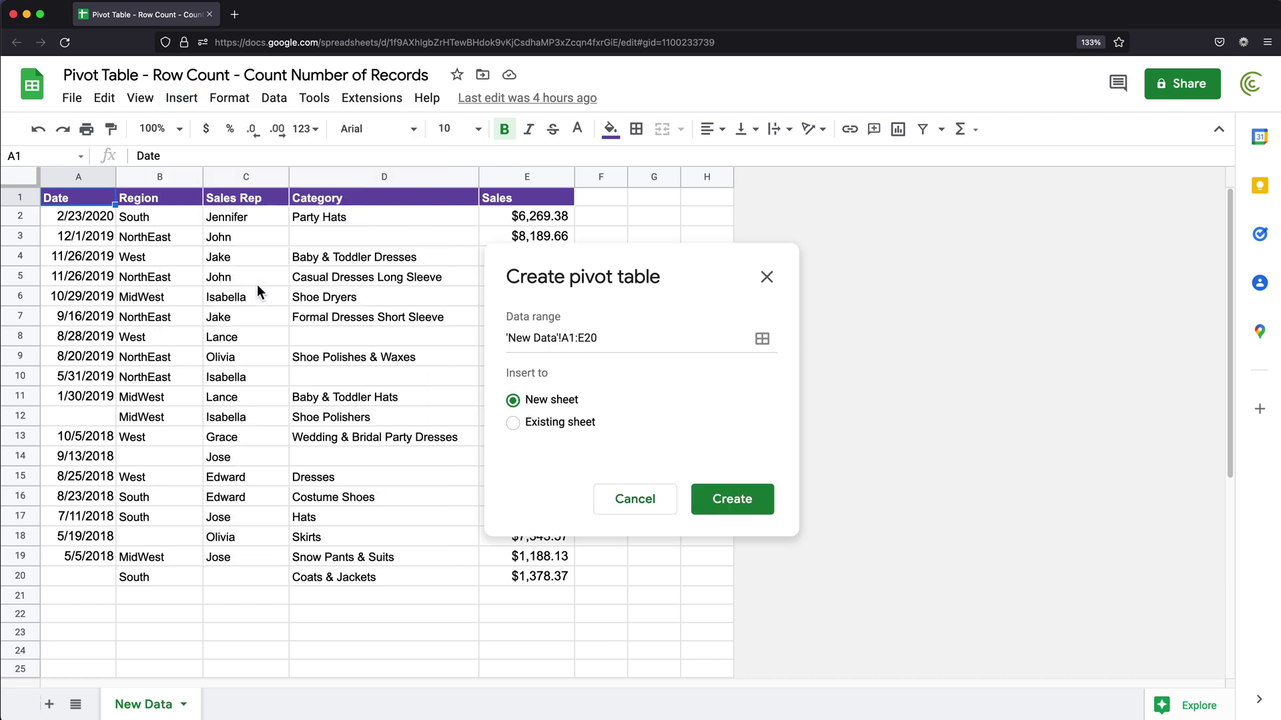
- Create Pivot Table 1 with Sales Rep as rows and SUM of Sales as values, then inspect cell A2
click(729, 499)
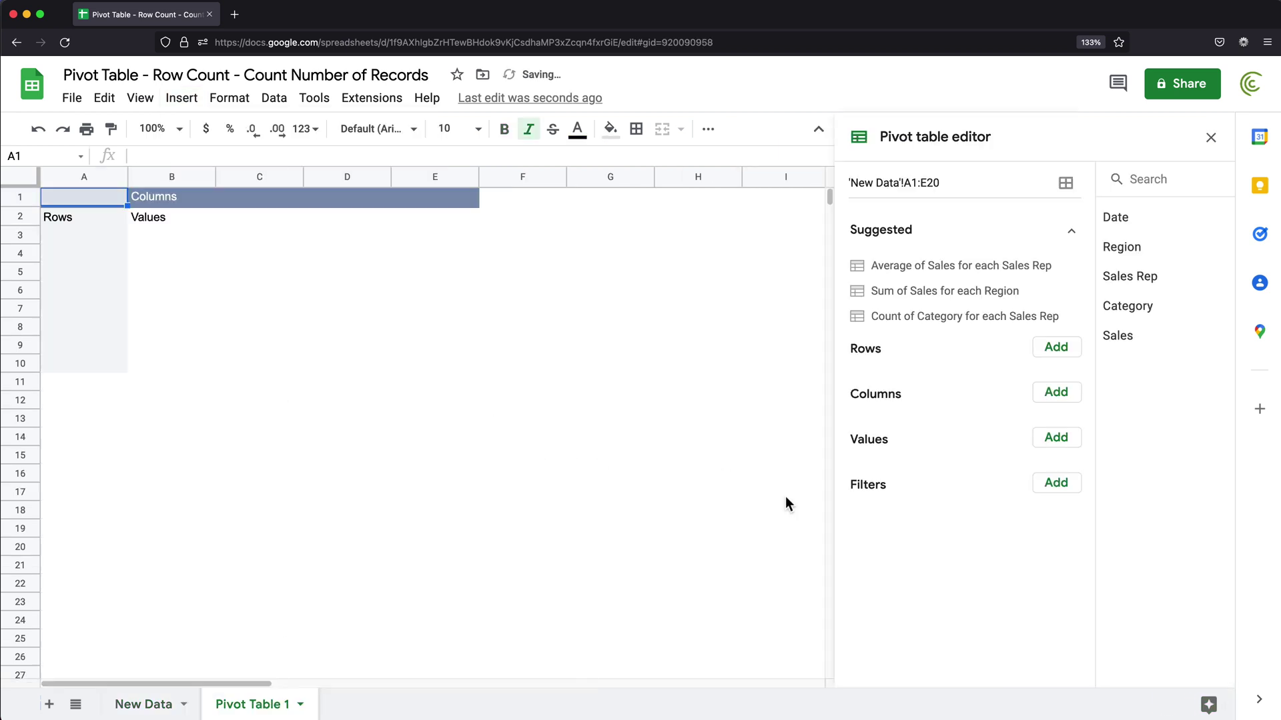
click(1049, 440)
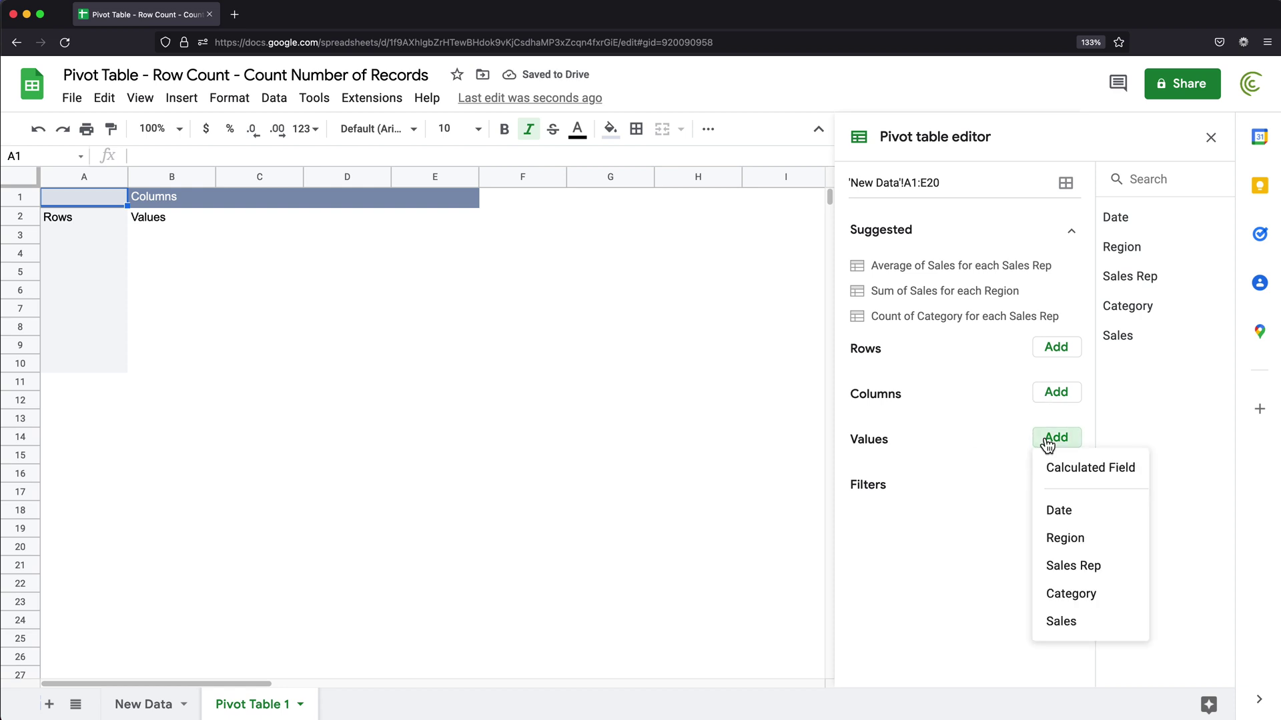
click(1084, 623)
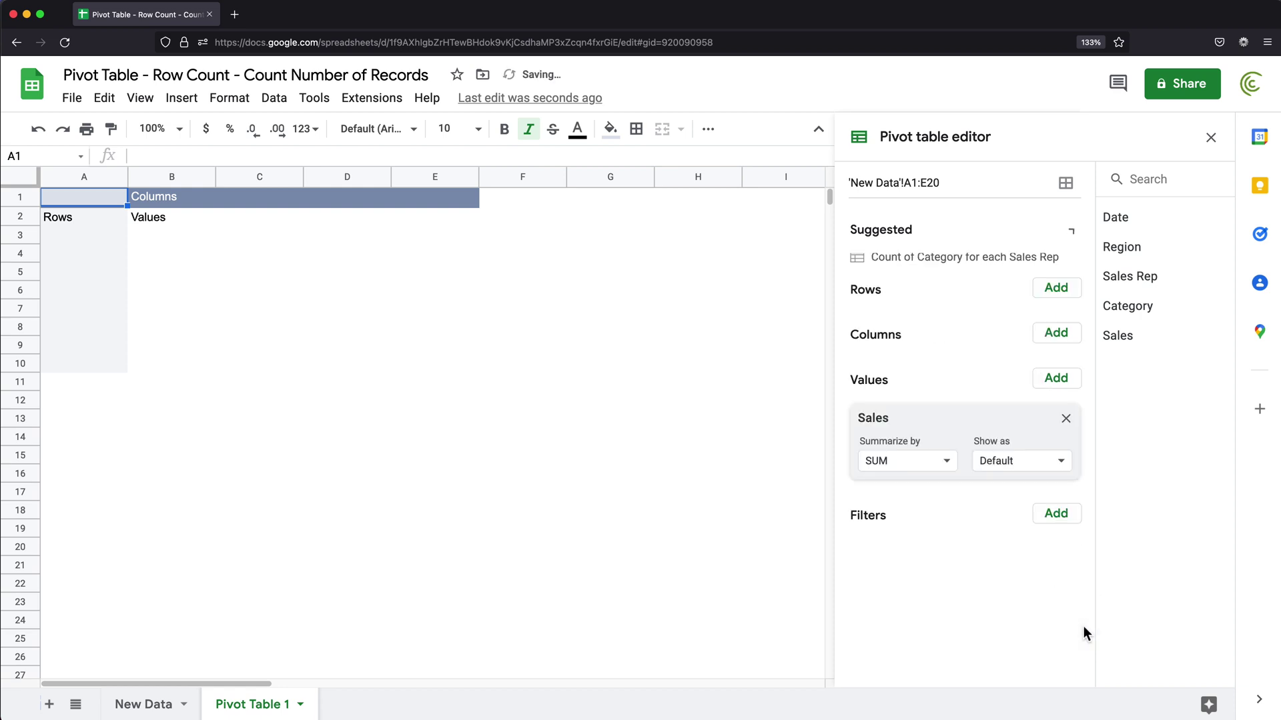
click(1057, 277)
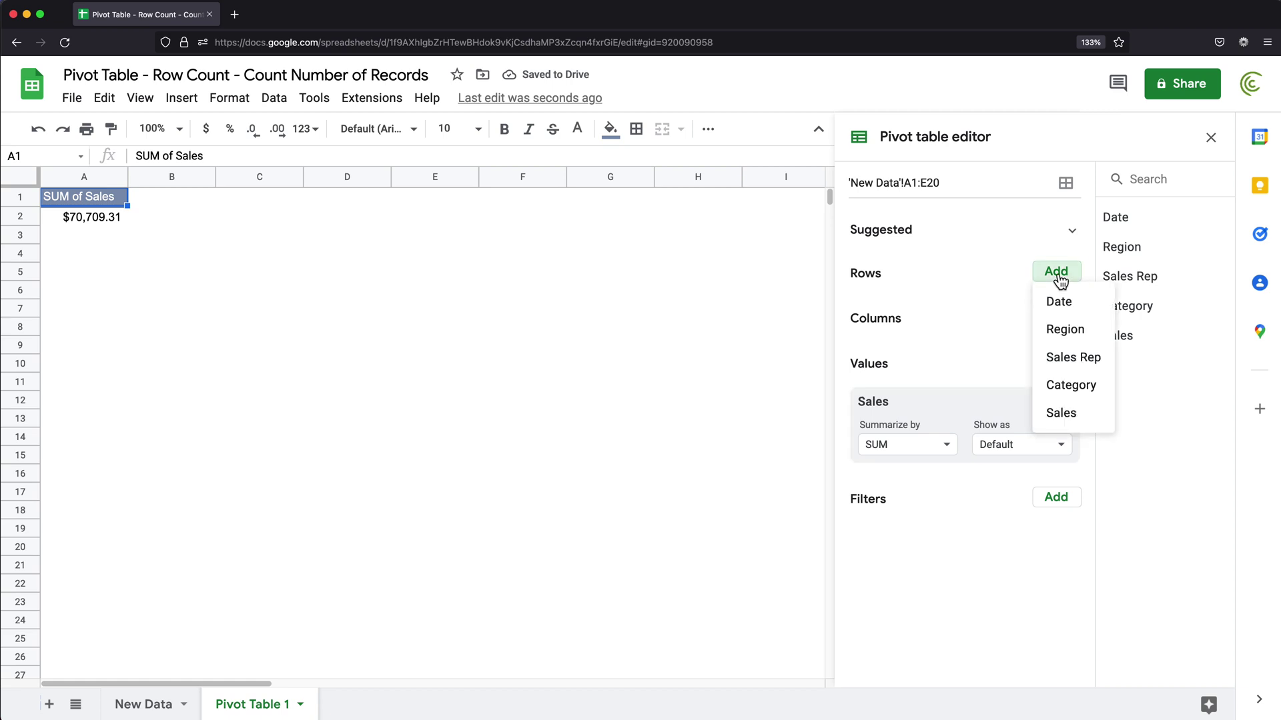
click(1084, 359)
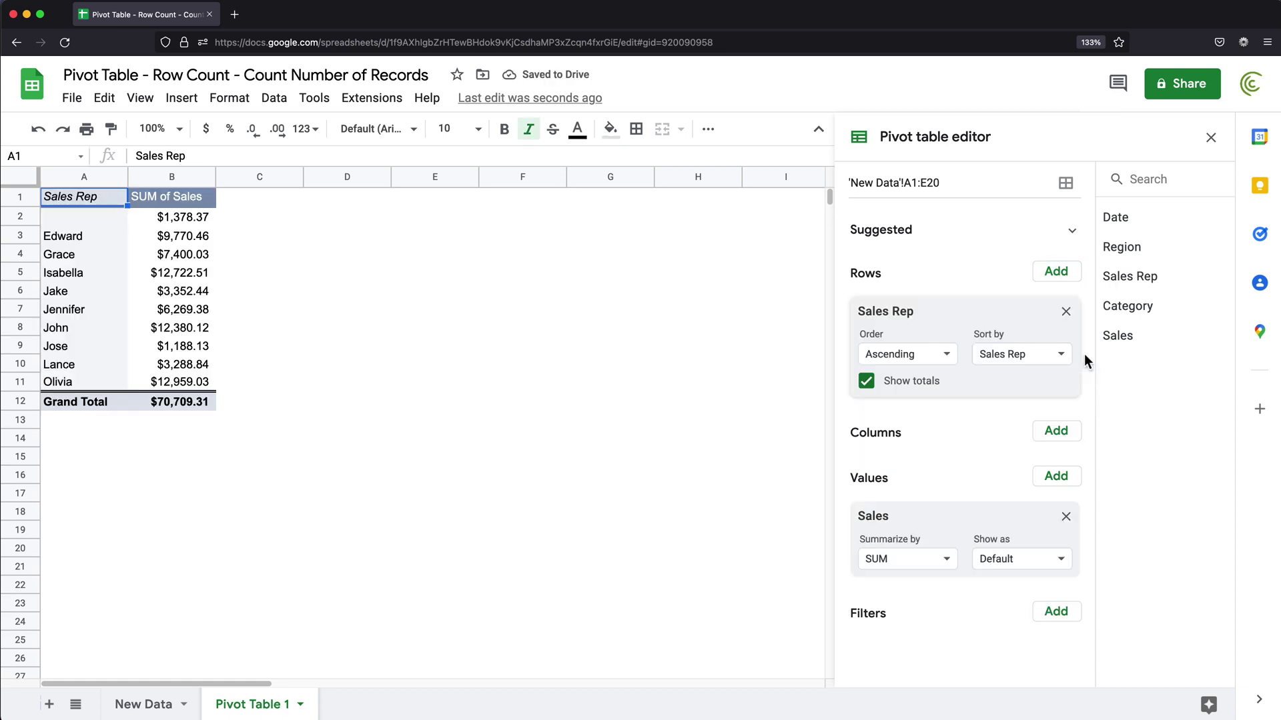
click(97, 218)
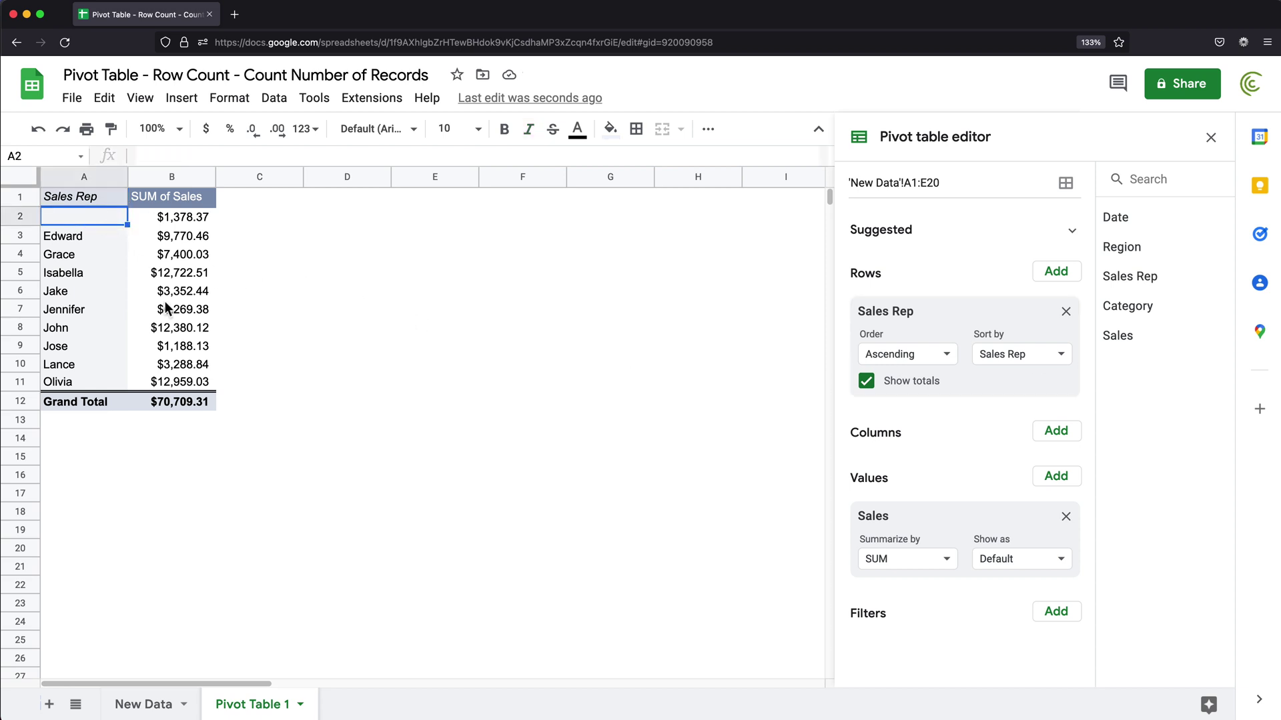
- On New Data, review Sales Rep names in C2:C17 and the blank-rep row C20/E20, then return to Pivot Table 1
click(142, 707)
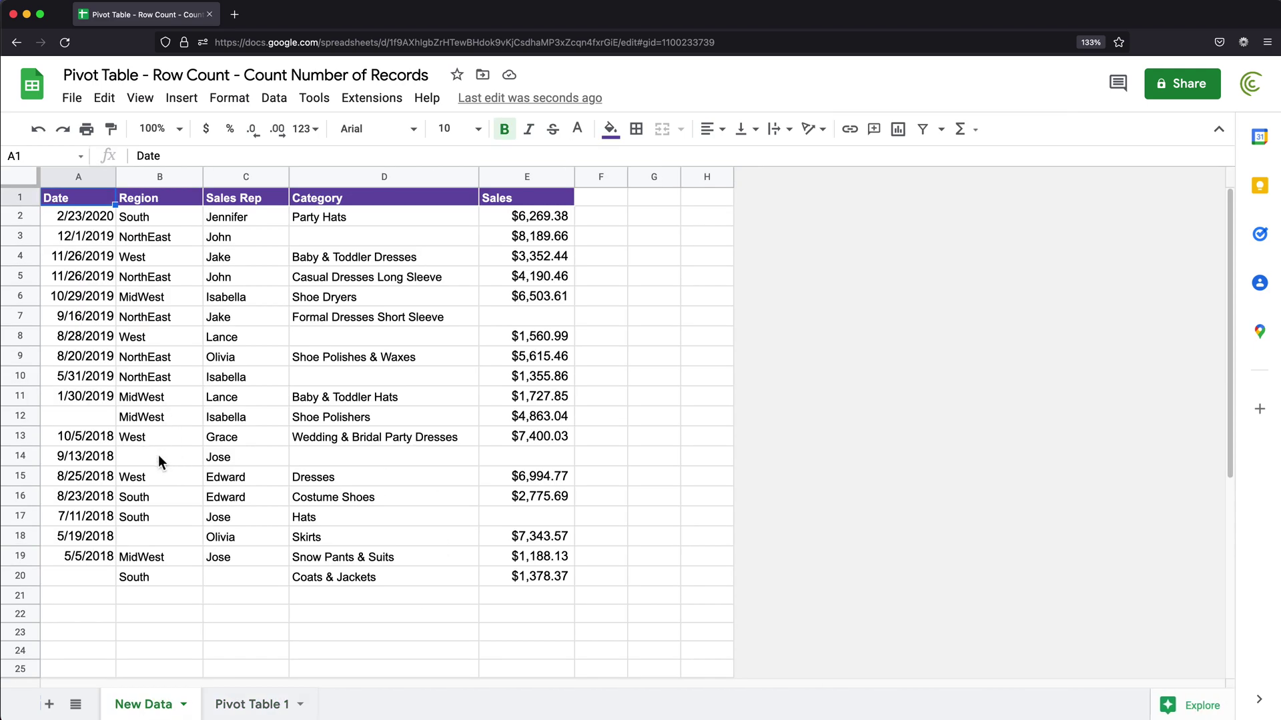
drag(223, 220, 248, 518)
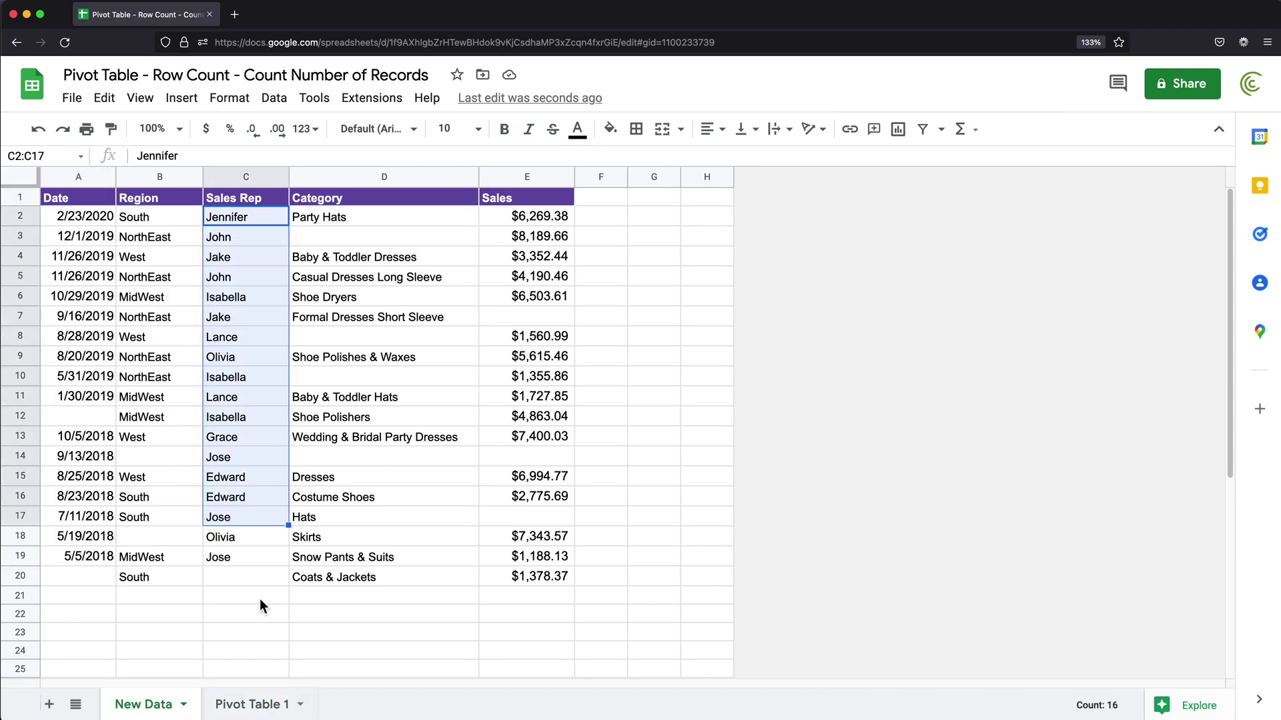
click(254, 578)
click(561, 580)
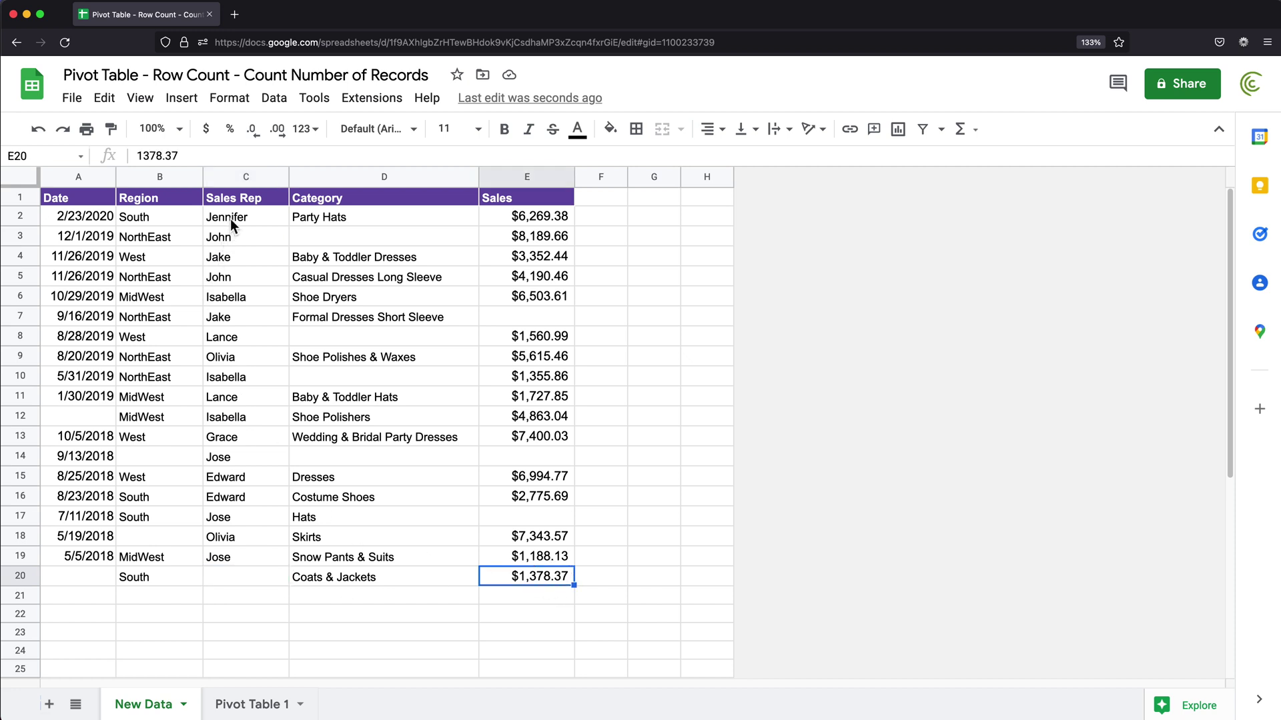
click(261, 710)
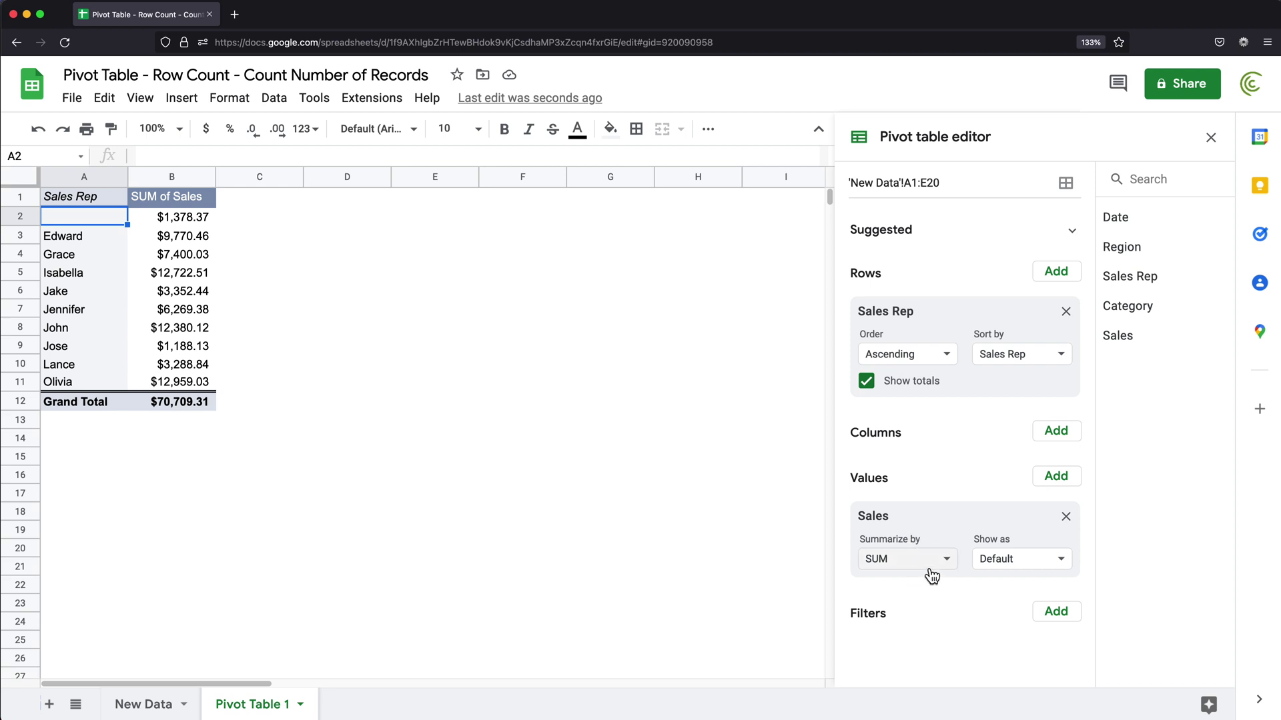
- Summarize Sales by COUNTA instead of SUM and autofit column B's header
click(927, 572)
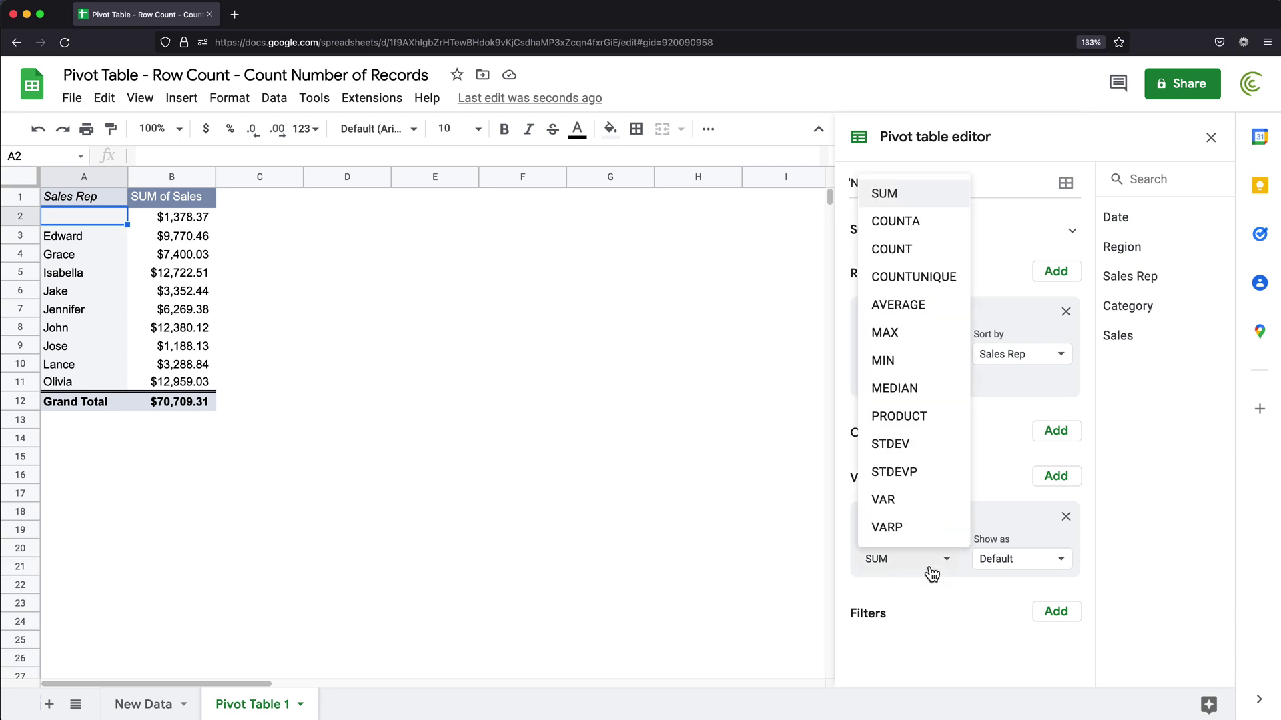
click(924, 234)
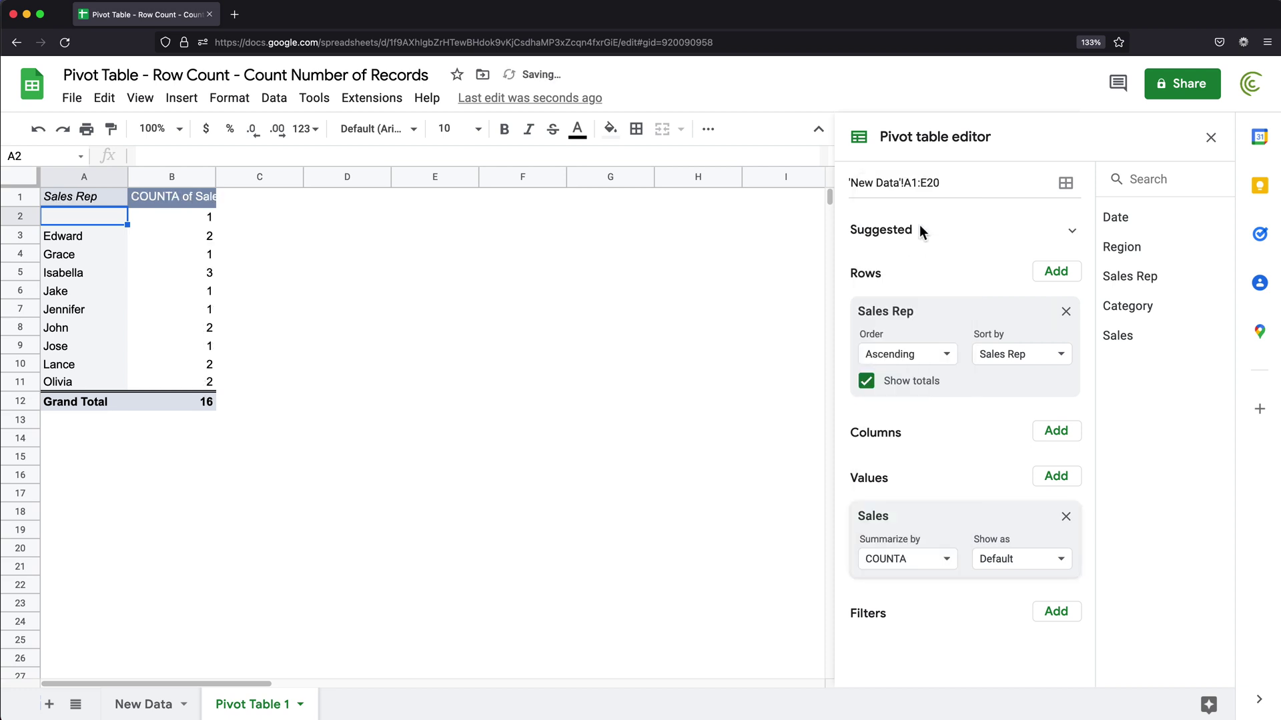
double_click(216, 181)
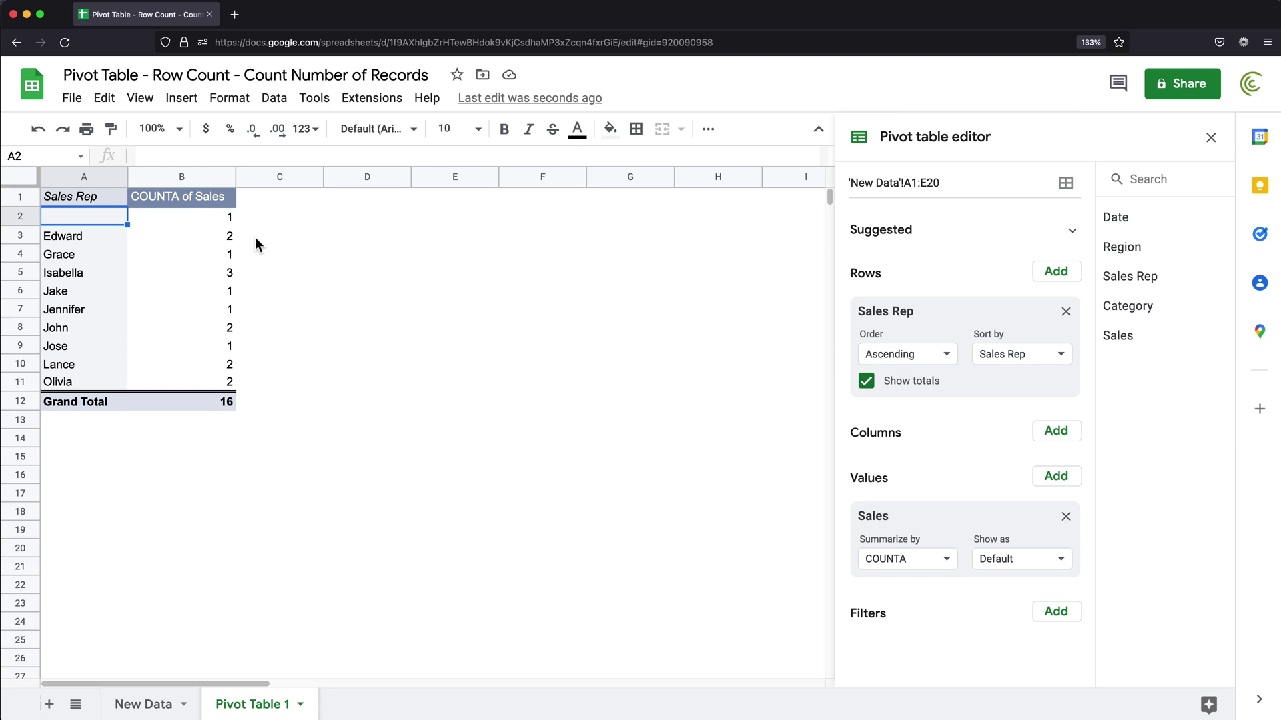
drag(221, 223, 223, 380)
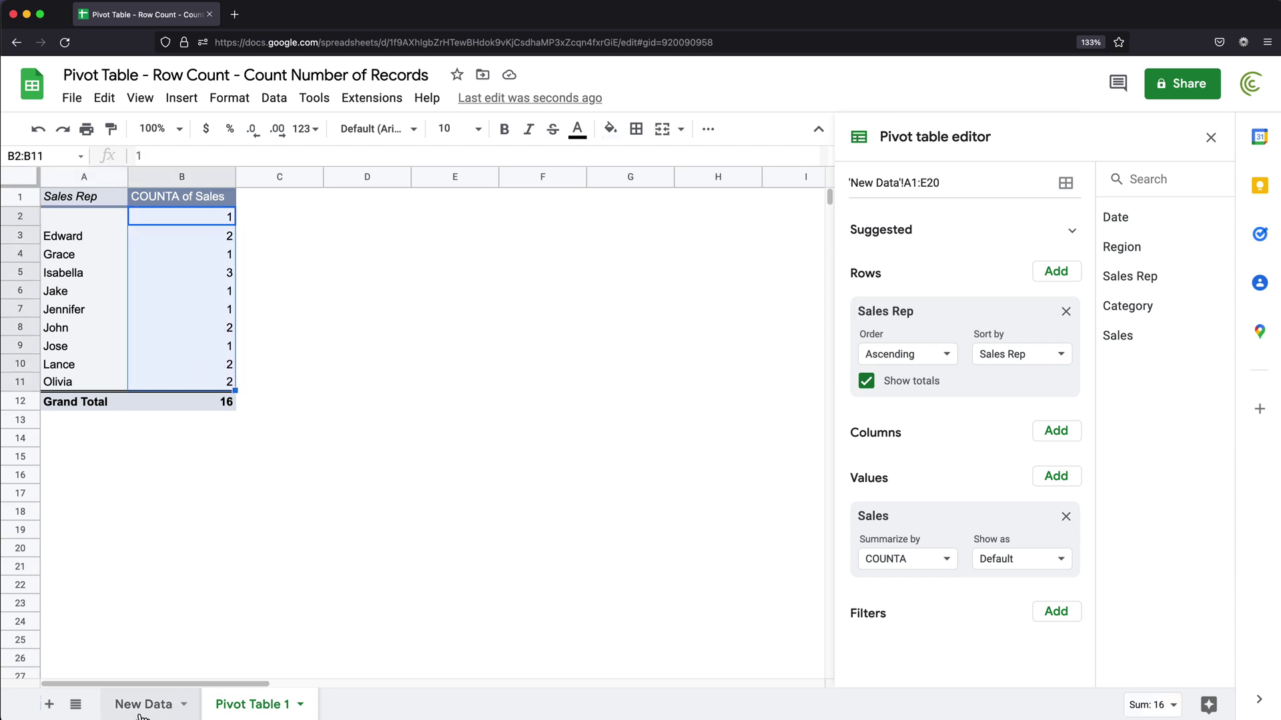
click(197, 404)
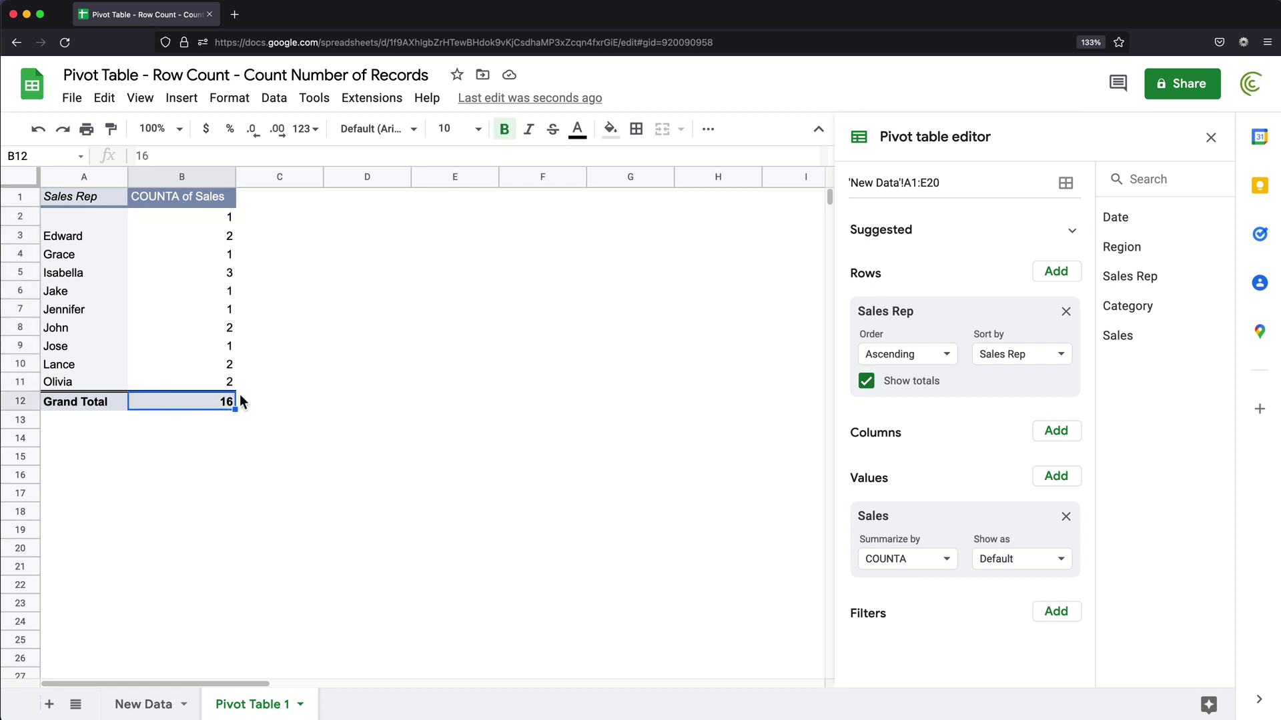
click(147, 712)
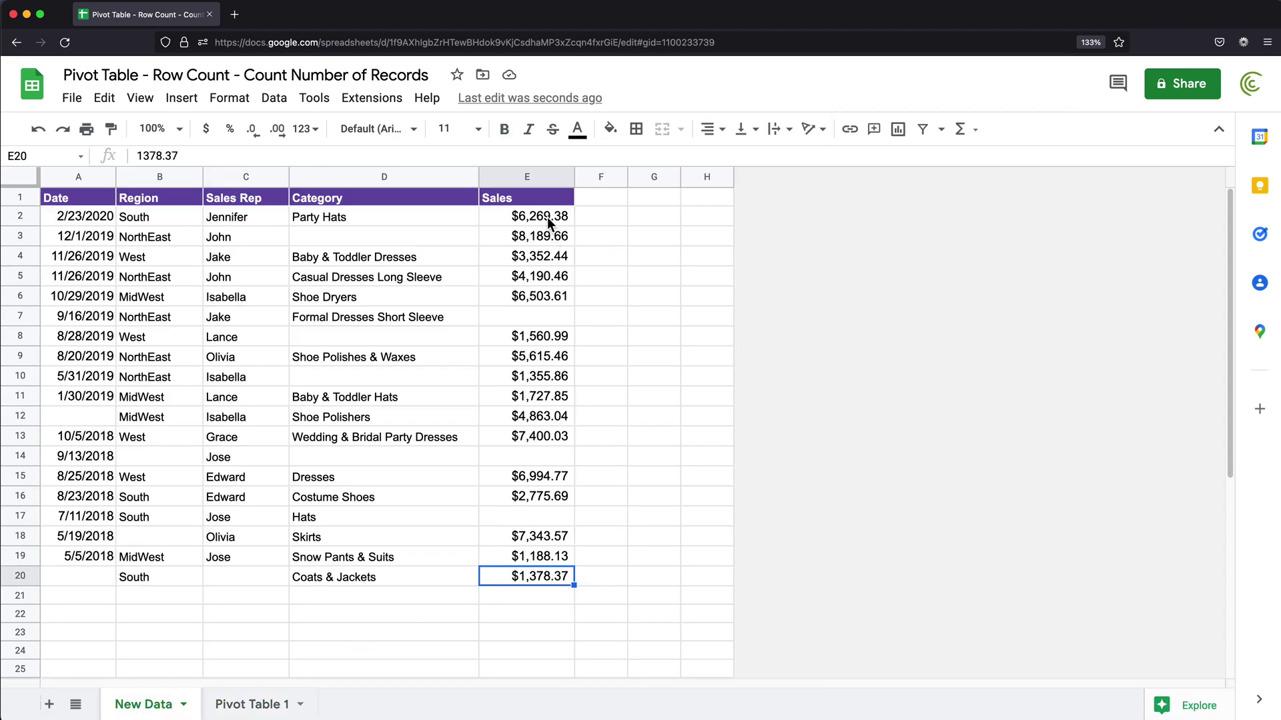
click(32, 579)
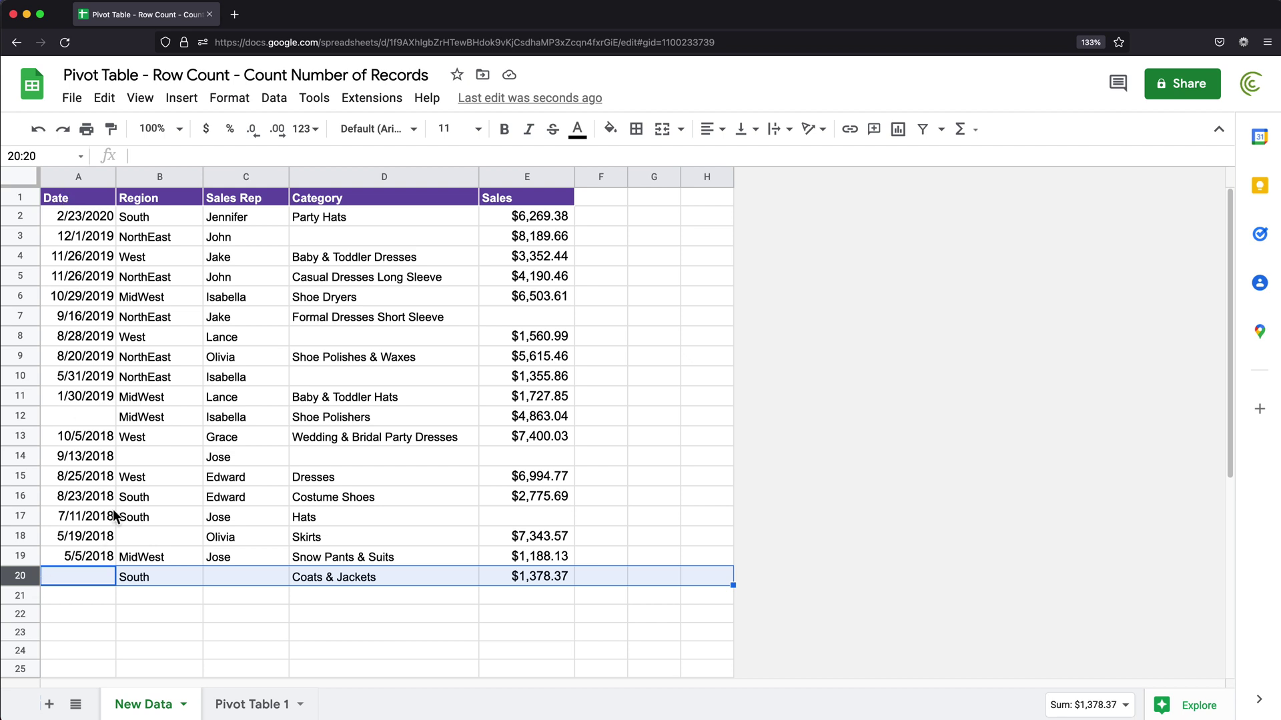
click(525, 203)
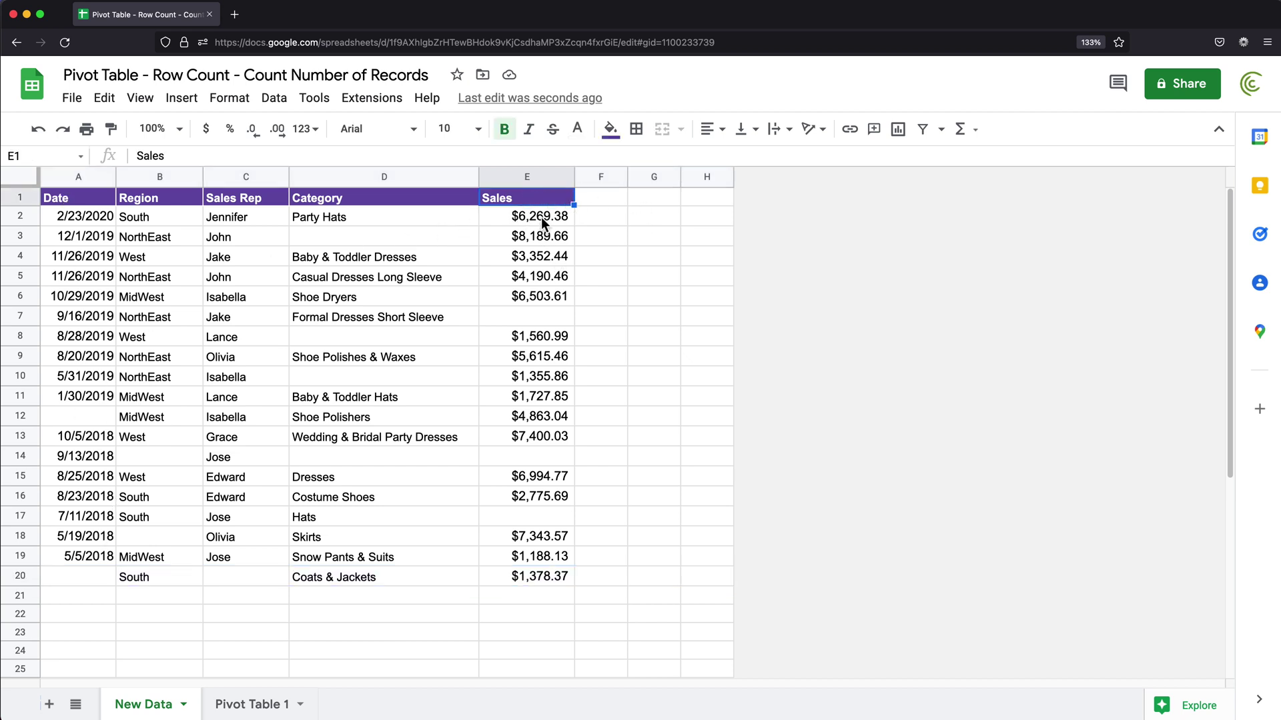
drag(541, 217, 554, 577)
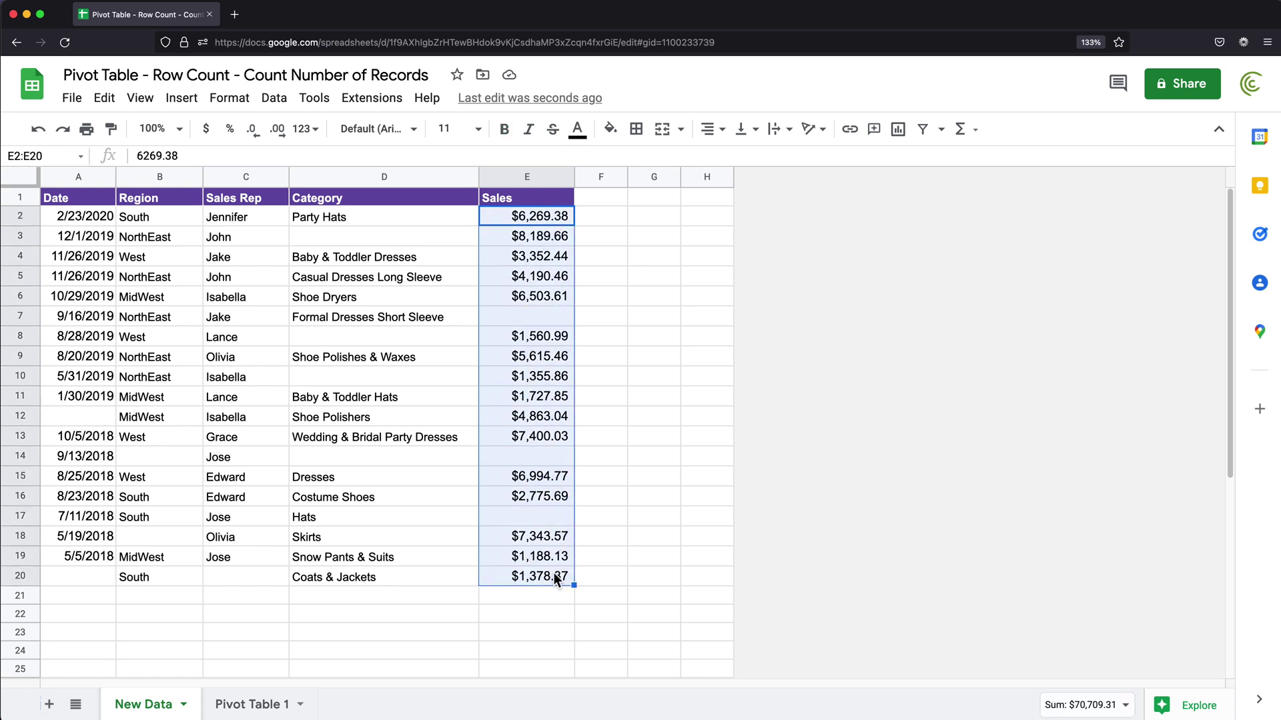
click(252, 705)
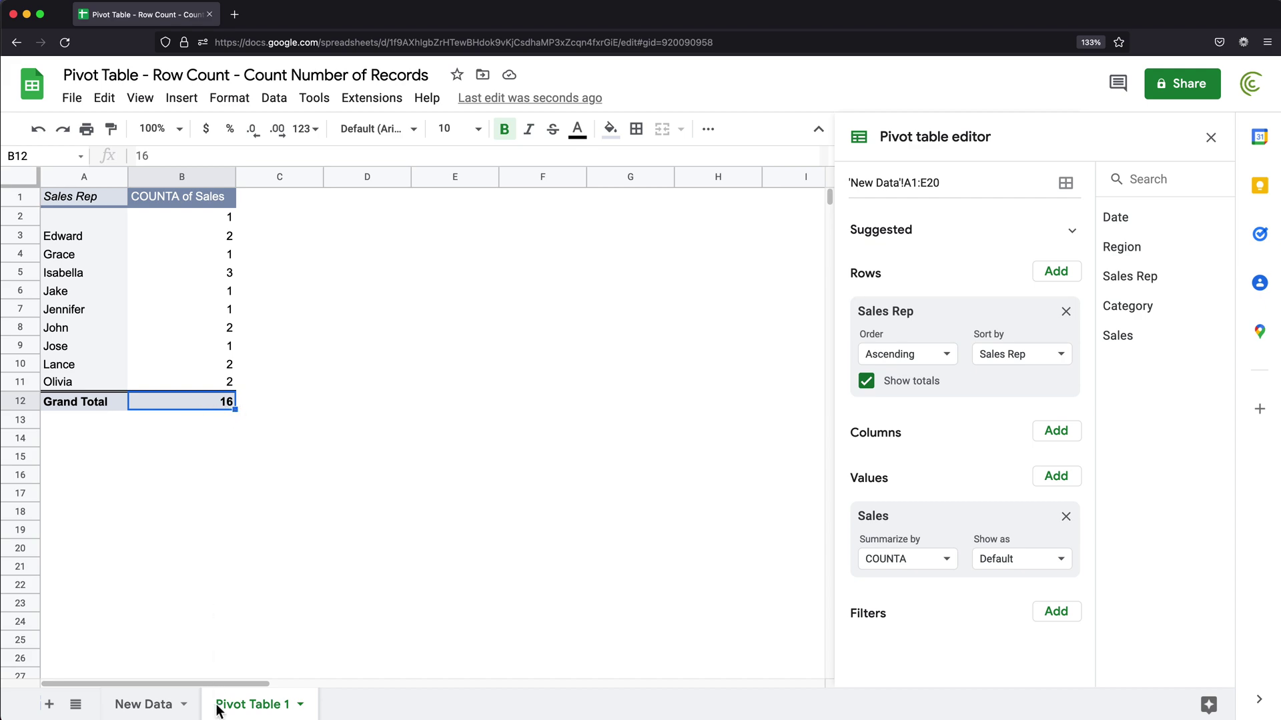
click(161, 710)
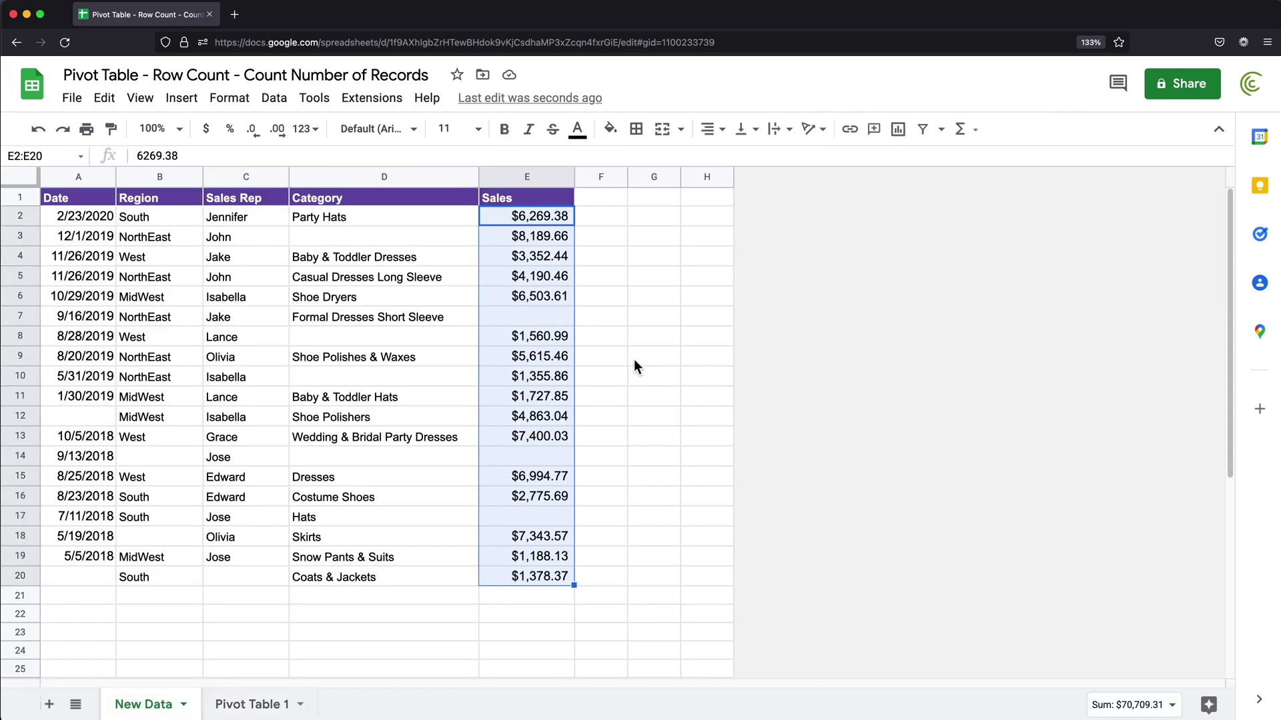
click(545, 321)
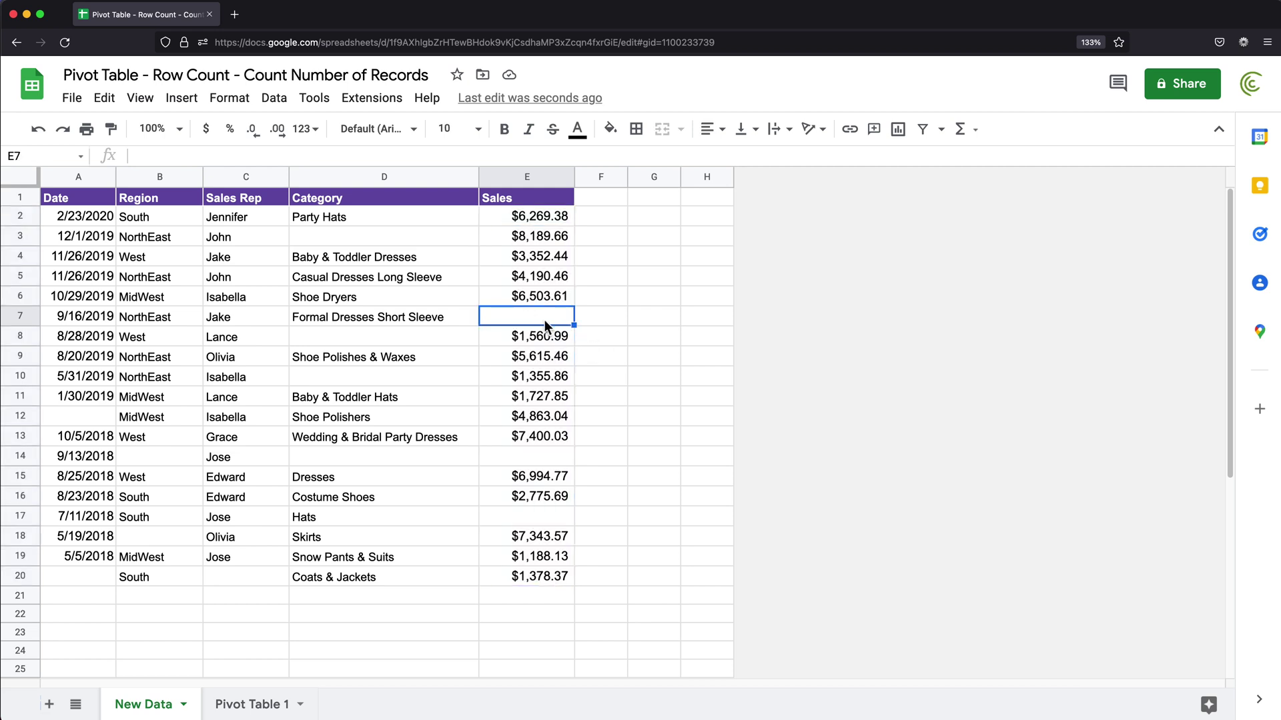
click(548, 455)
click(542, 520)
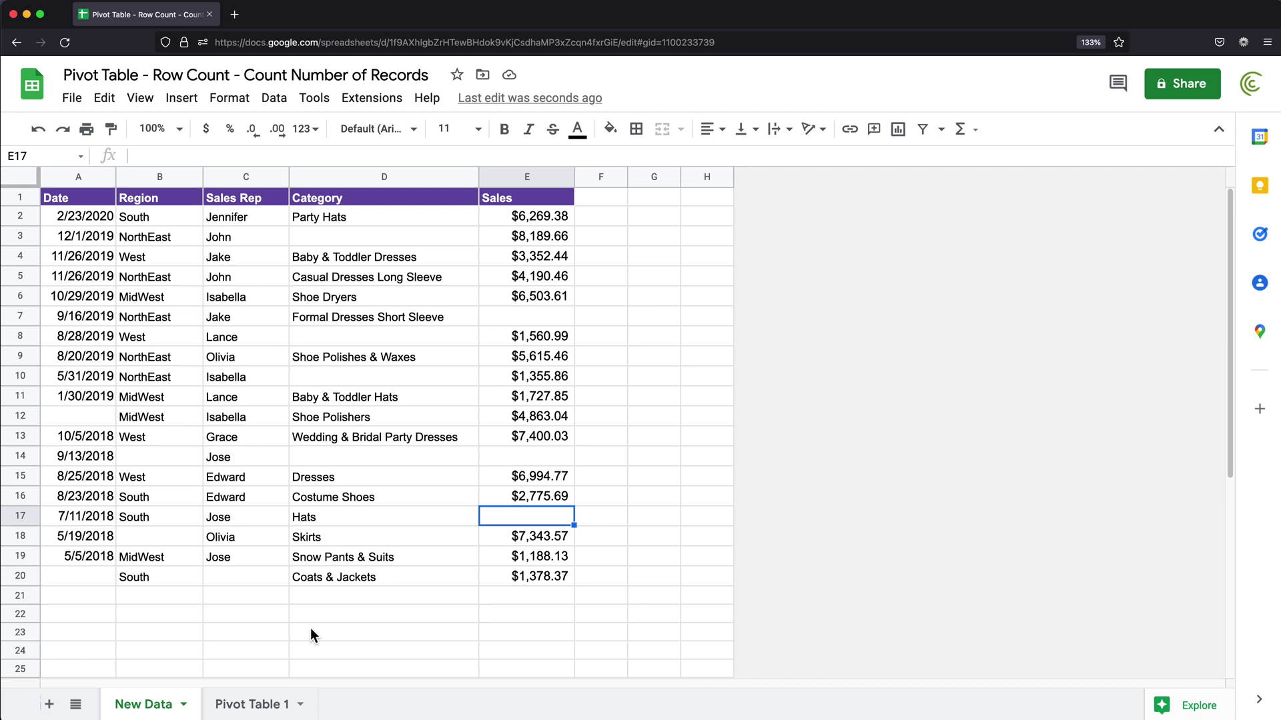
- On Pivot Table 1, remove the COUNTA of Sales value and add a calculated field
click(263, 710)
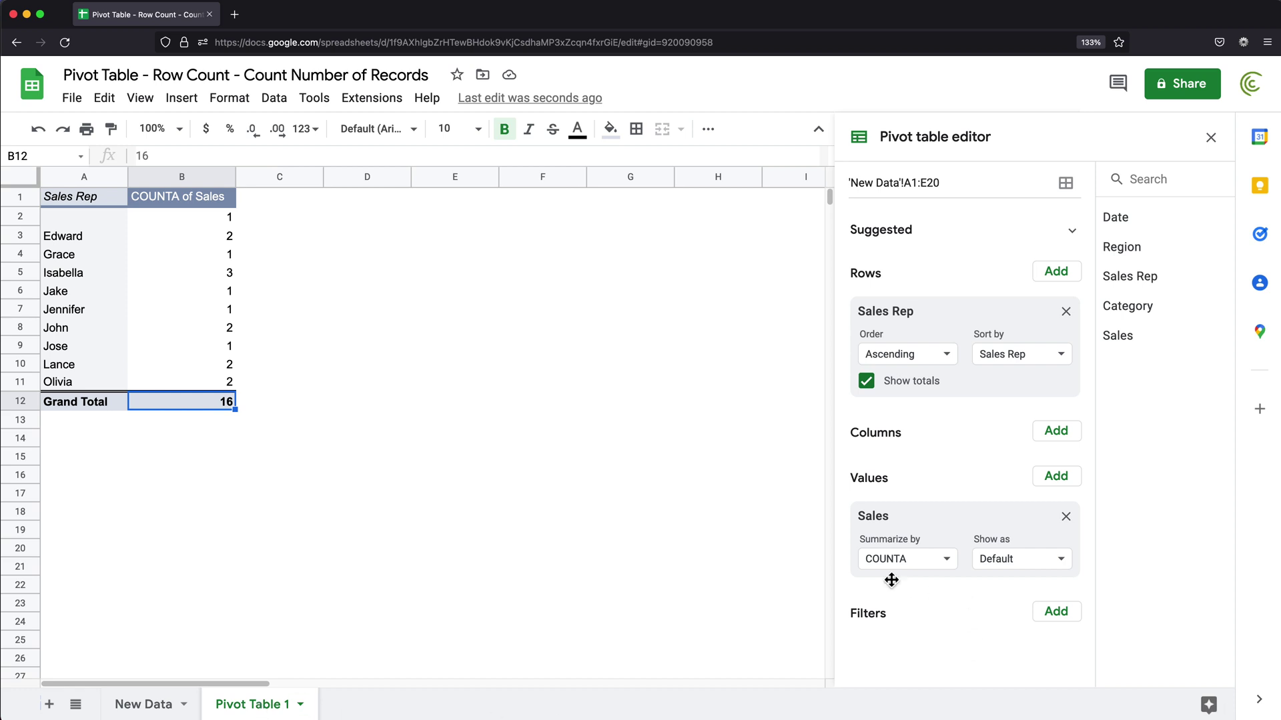
click(1066, 516)
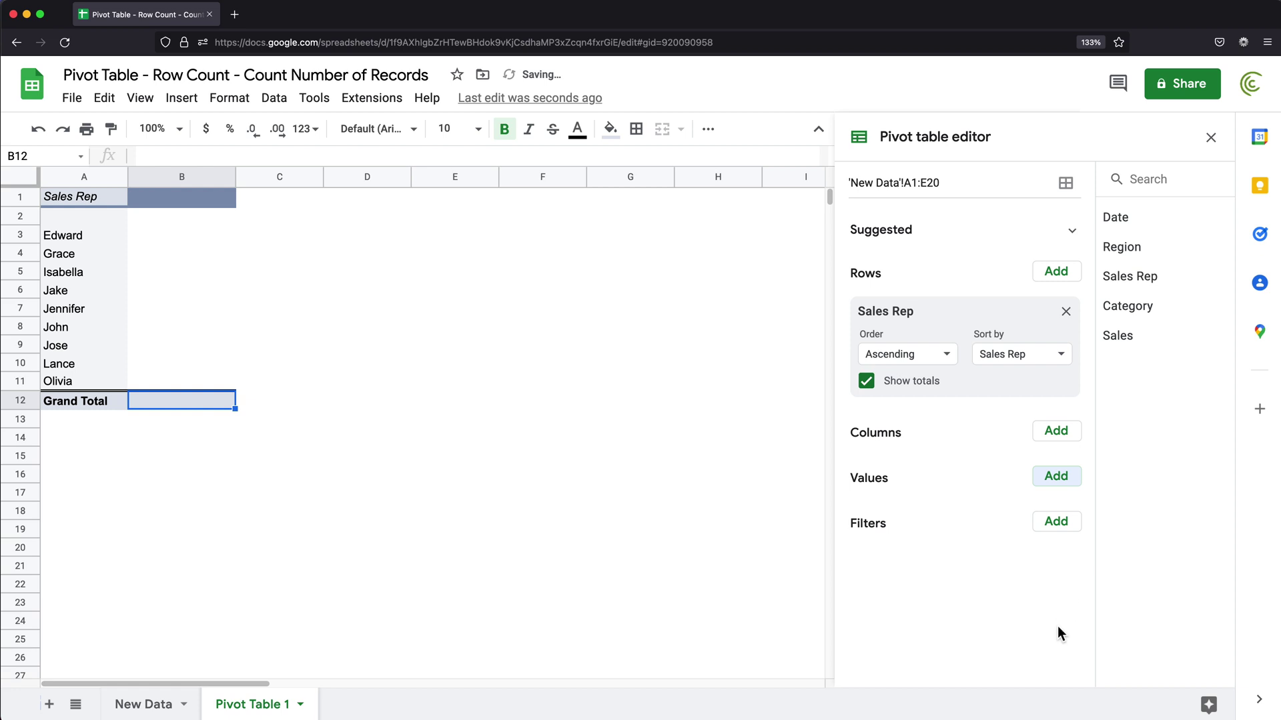
click(1054, 479)
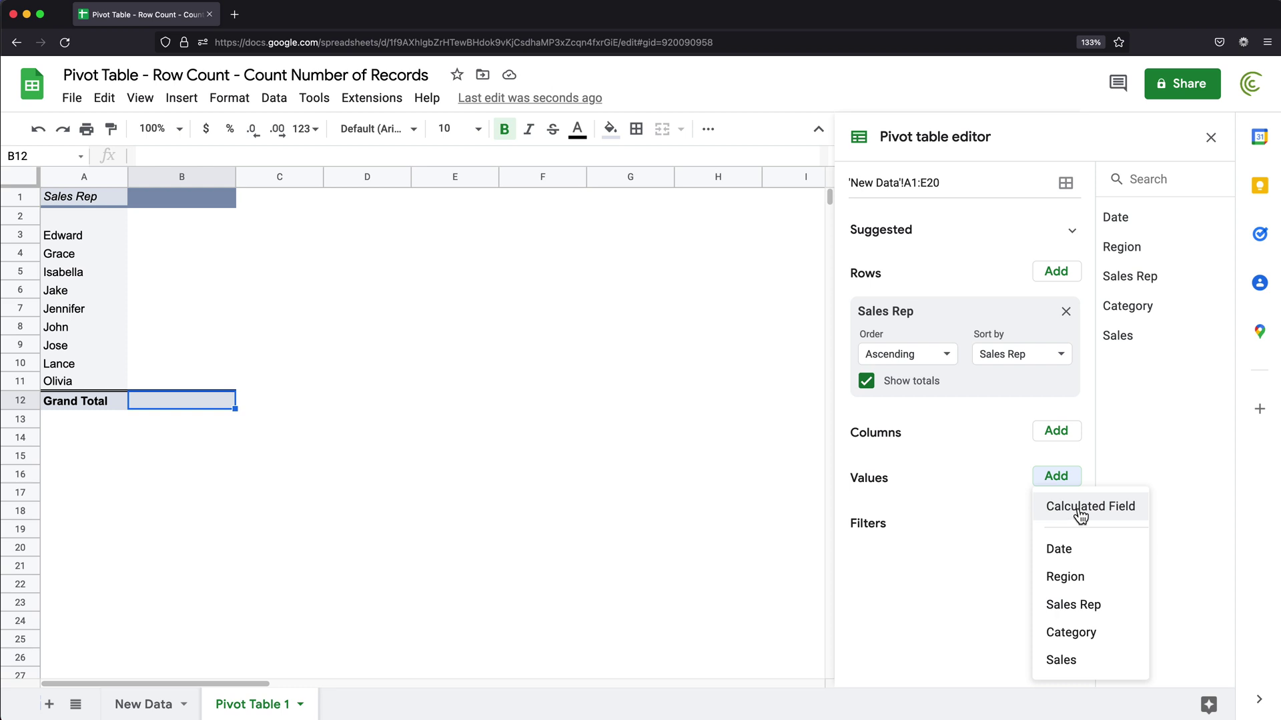
click(1079, 510)
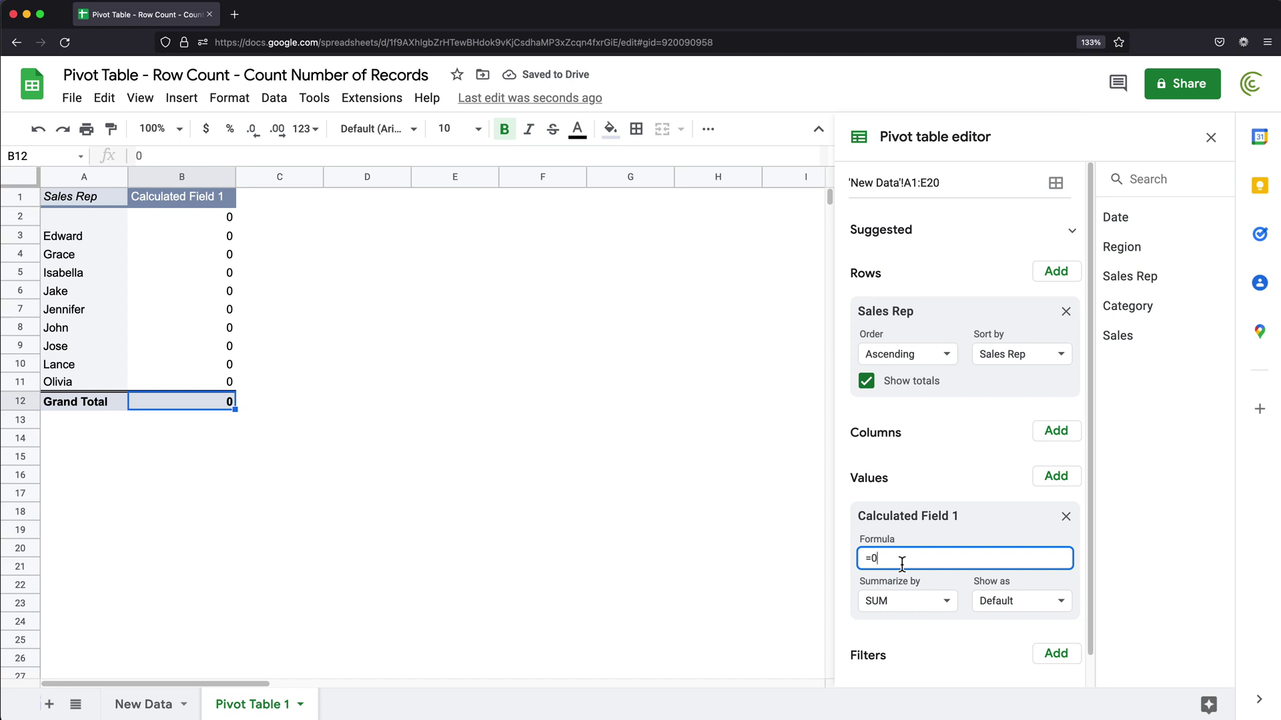
- Enter the calculated field formula =ROWS(Sales)
key(BackSpace)
text(ROWS()
key(Return)
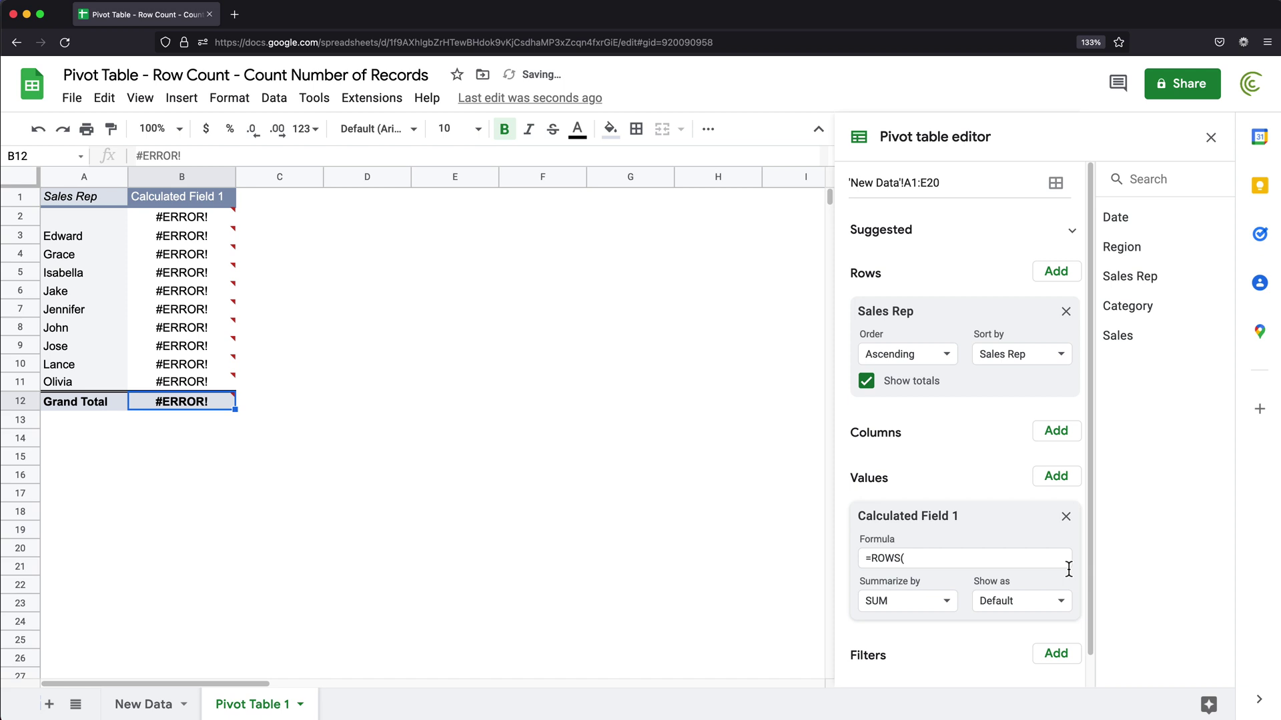
click(1013, 565)
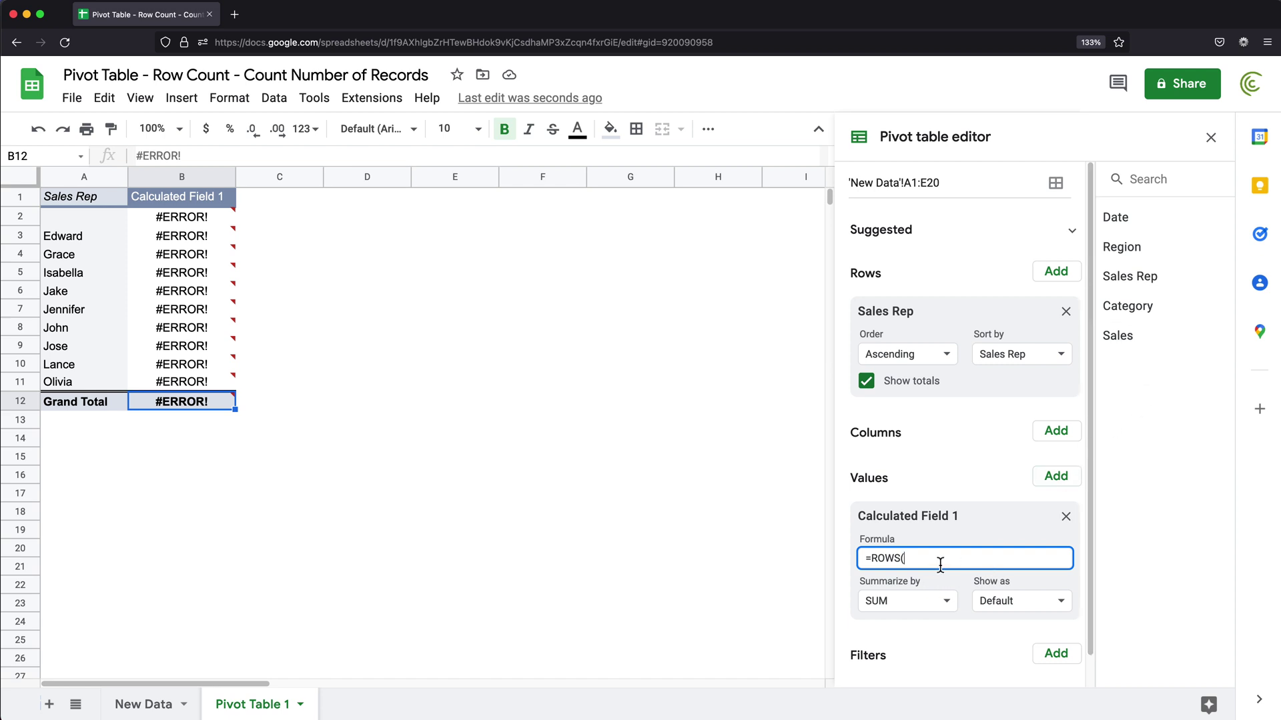
text(Sales)
- Apply =ROWS(Sales), summarize it by Custom, and check B2:B11 add up to the Grand Total of 19
click(932, 627)
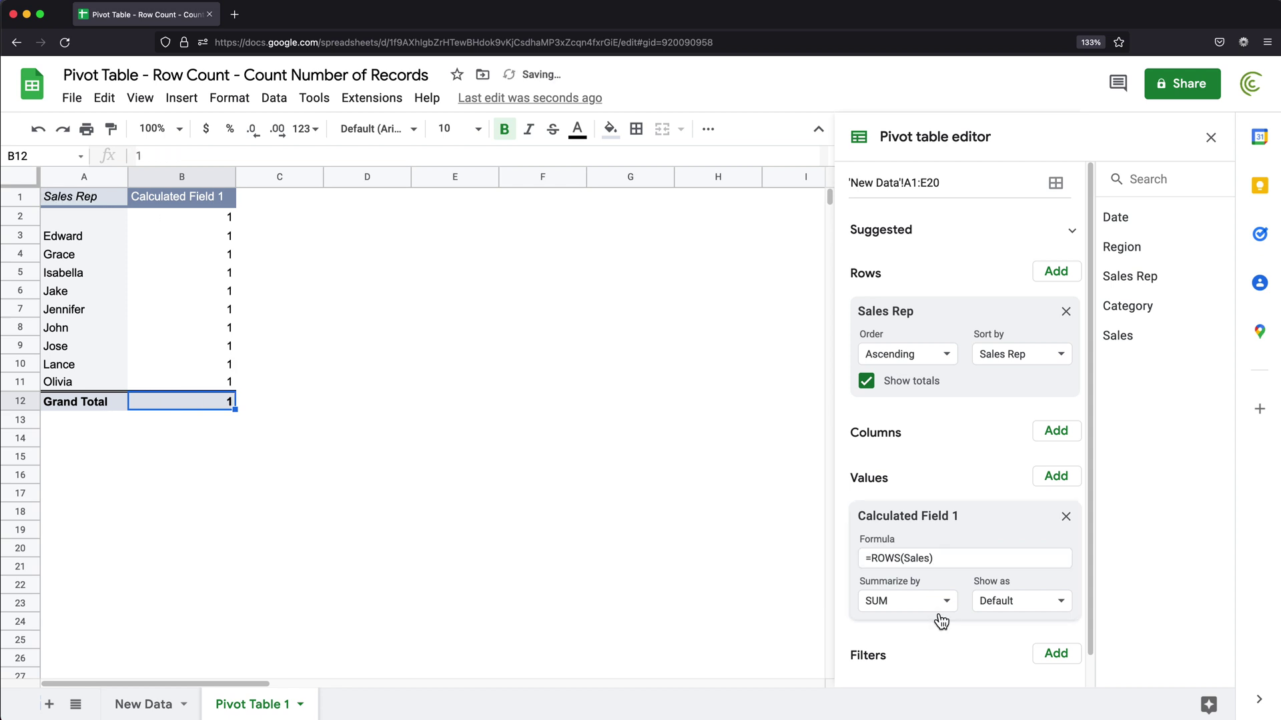
click(896, 609)
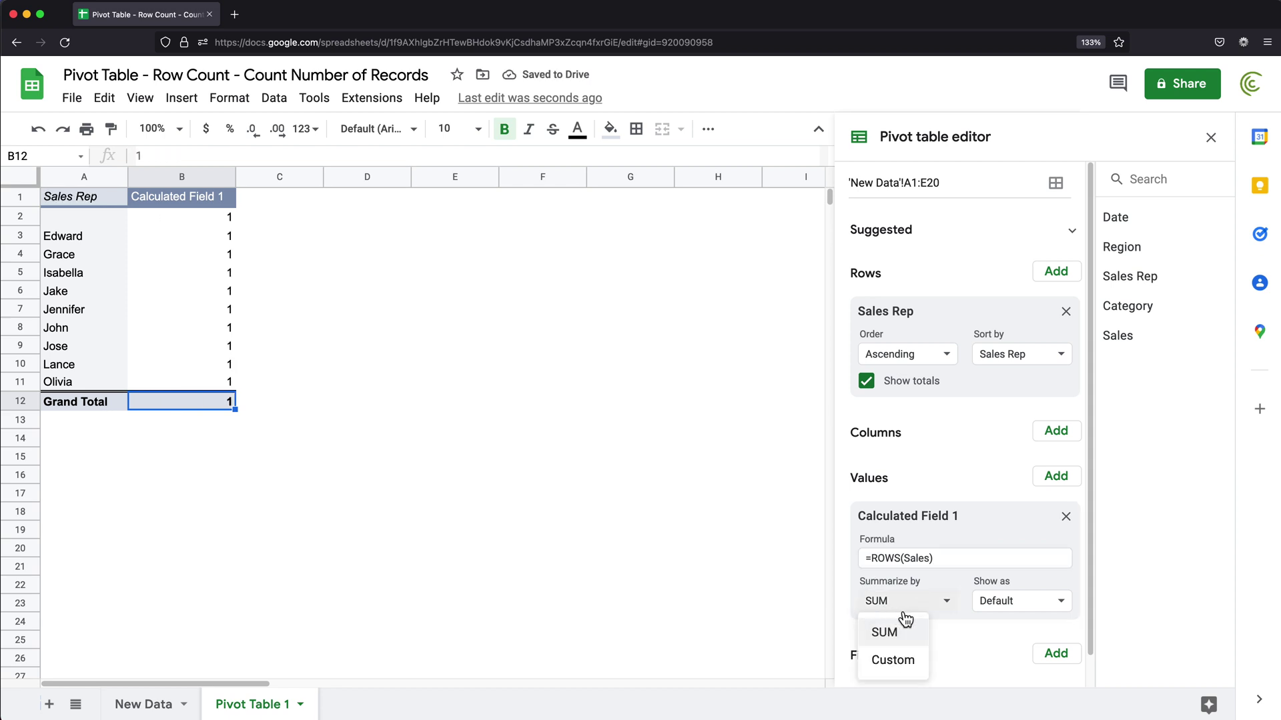
click(895, 663)
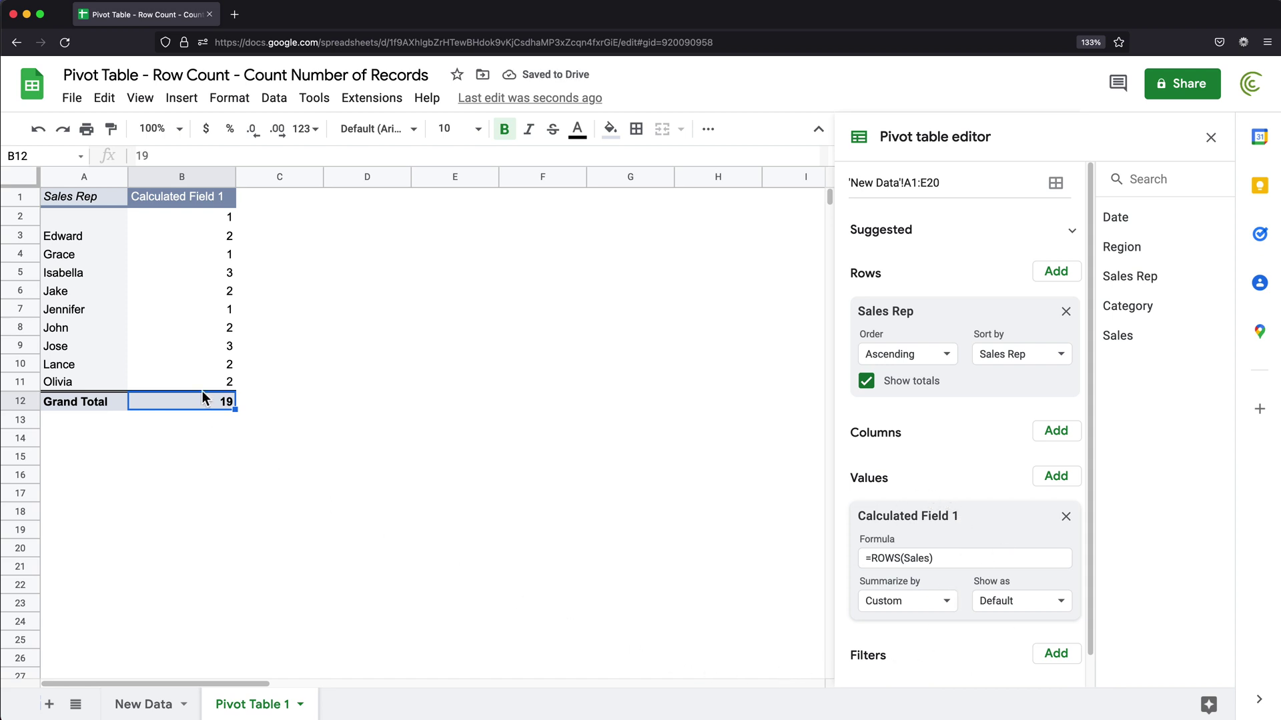
drag(197, 217, 192, 384)
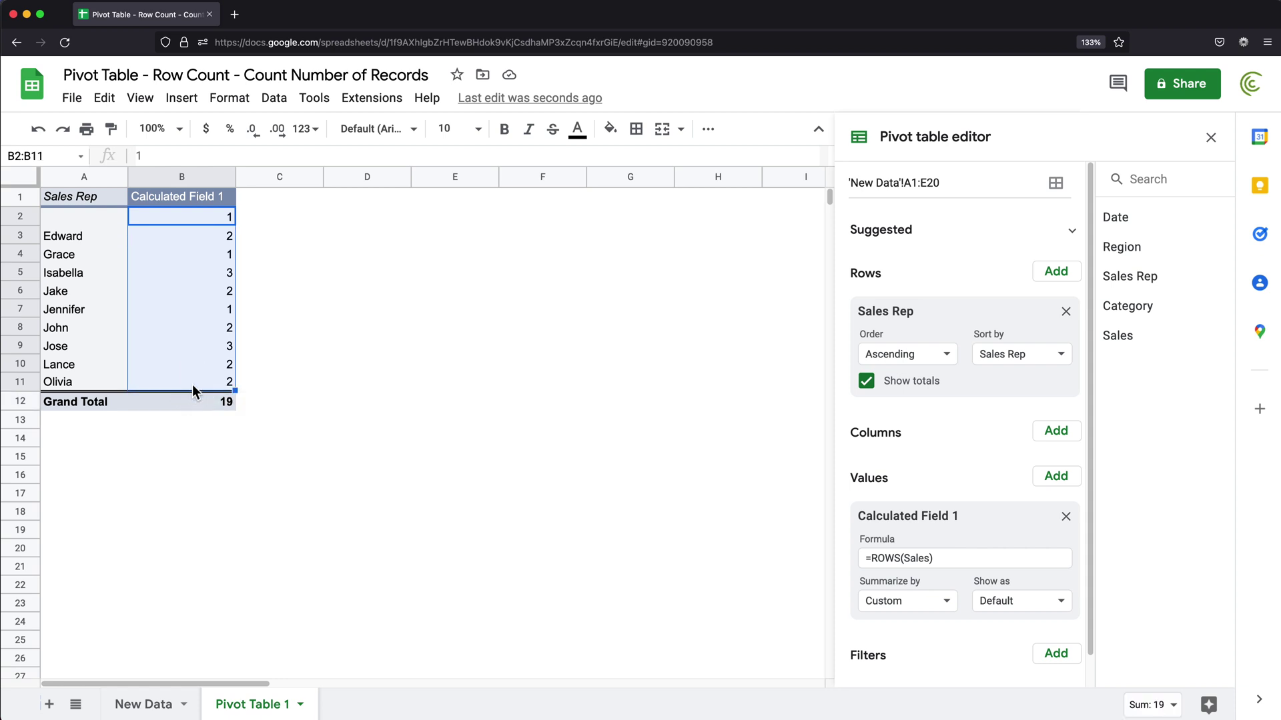
click(194, 405)
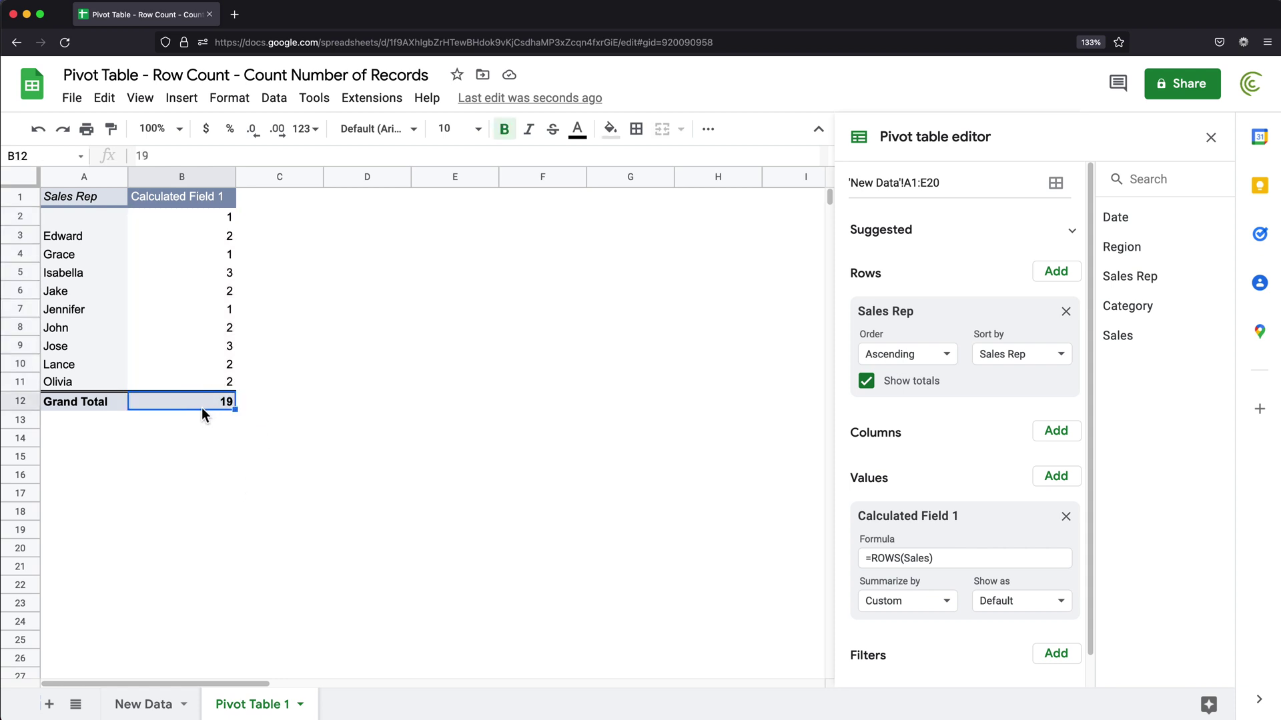
click(146, 706)
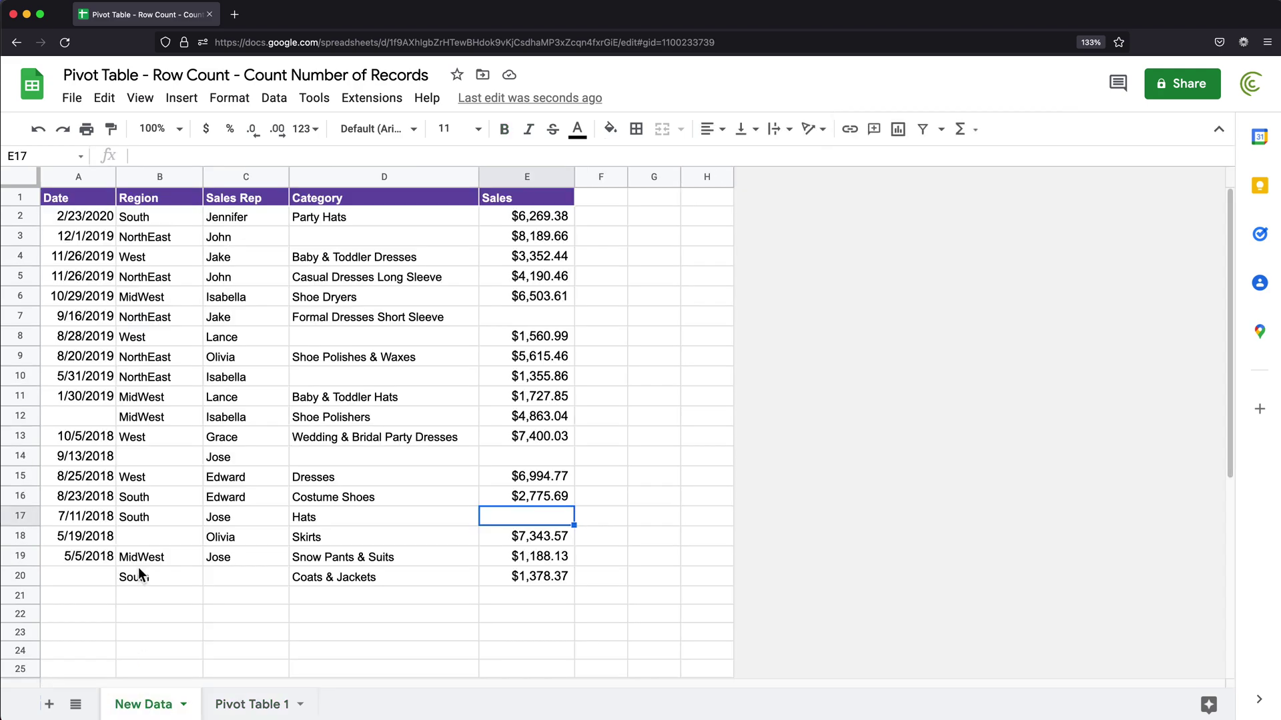
click(20, 577)
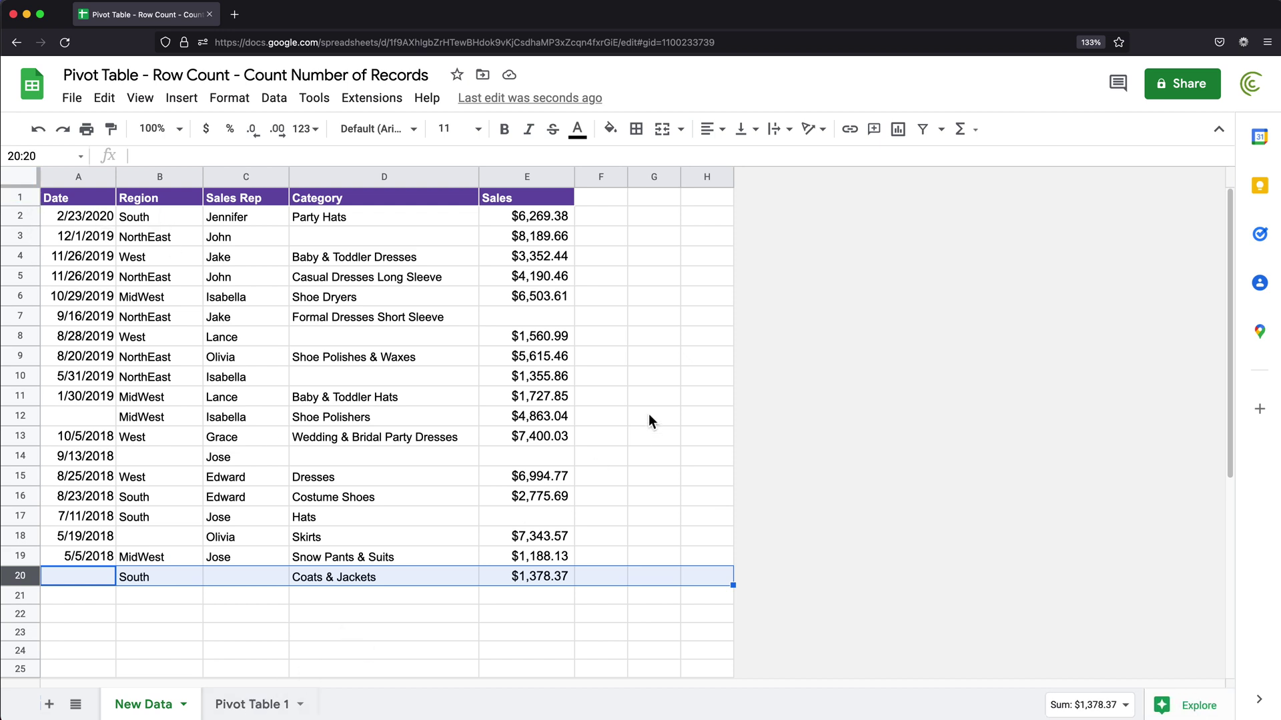
click(231, 316)
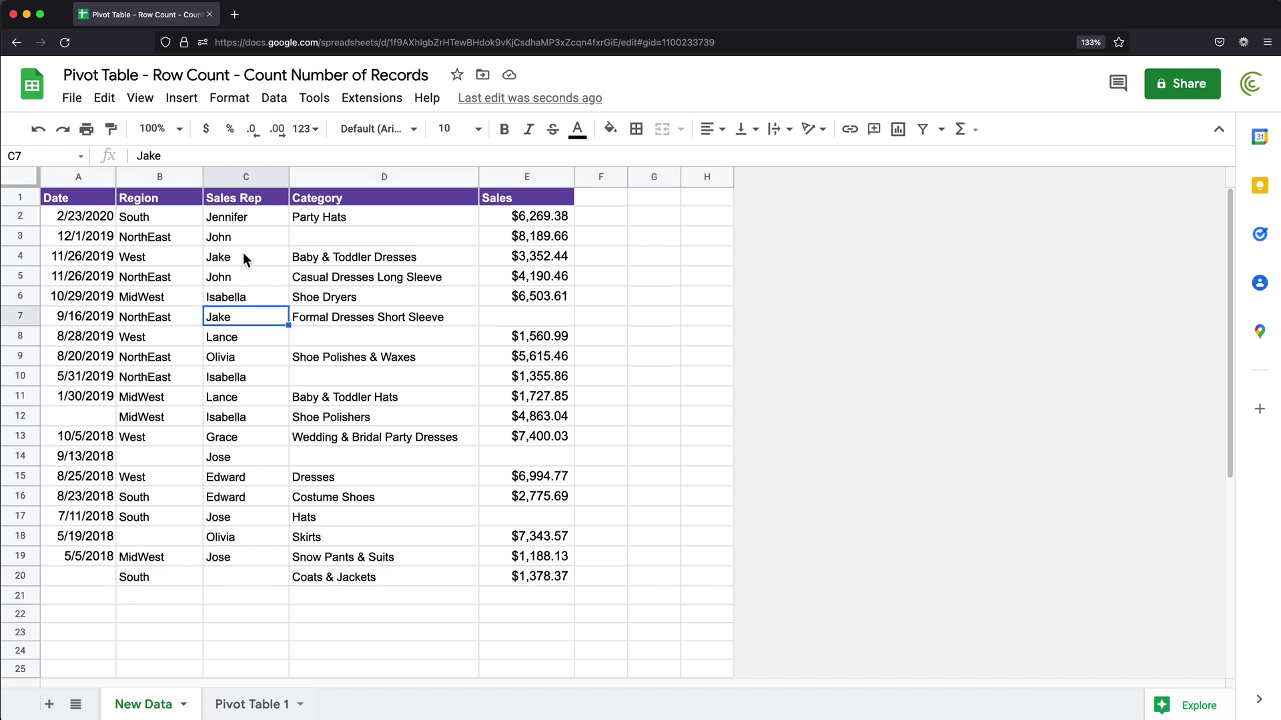
drag(231, 258, 517, 257)
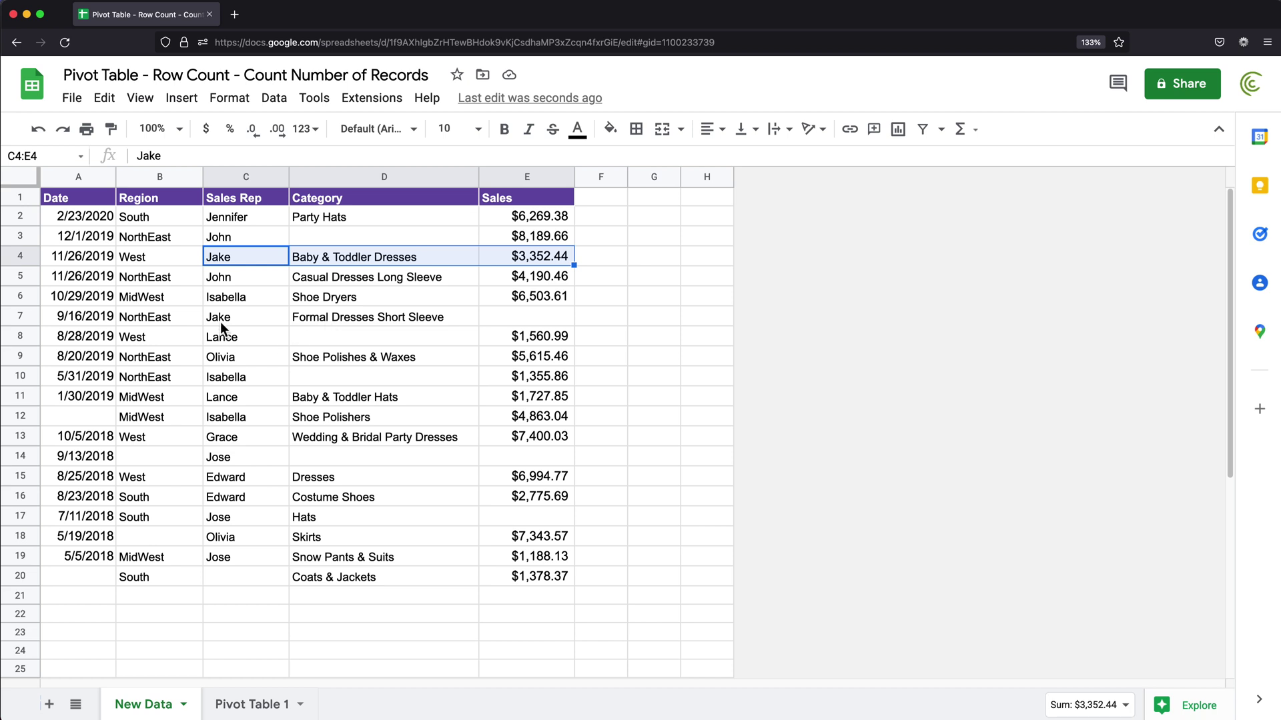
drag(221, 321, 523, 325)
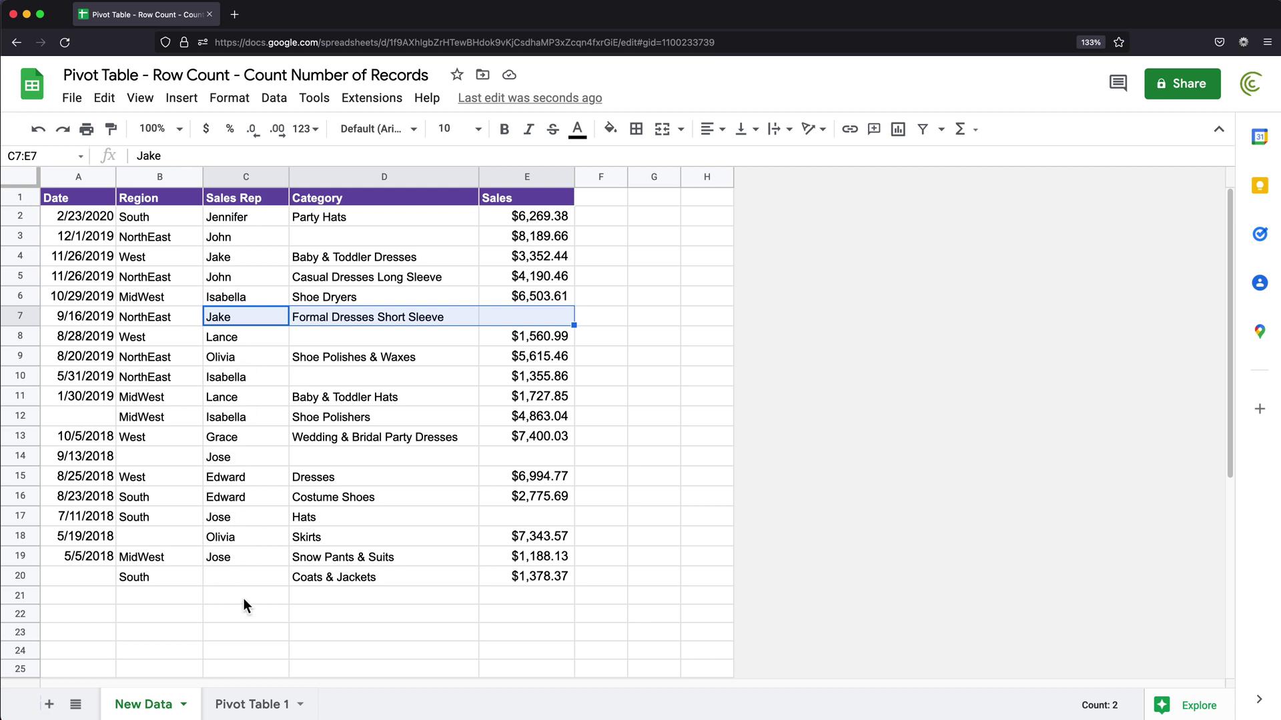
click(255, 708)
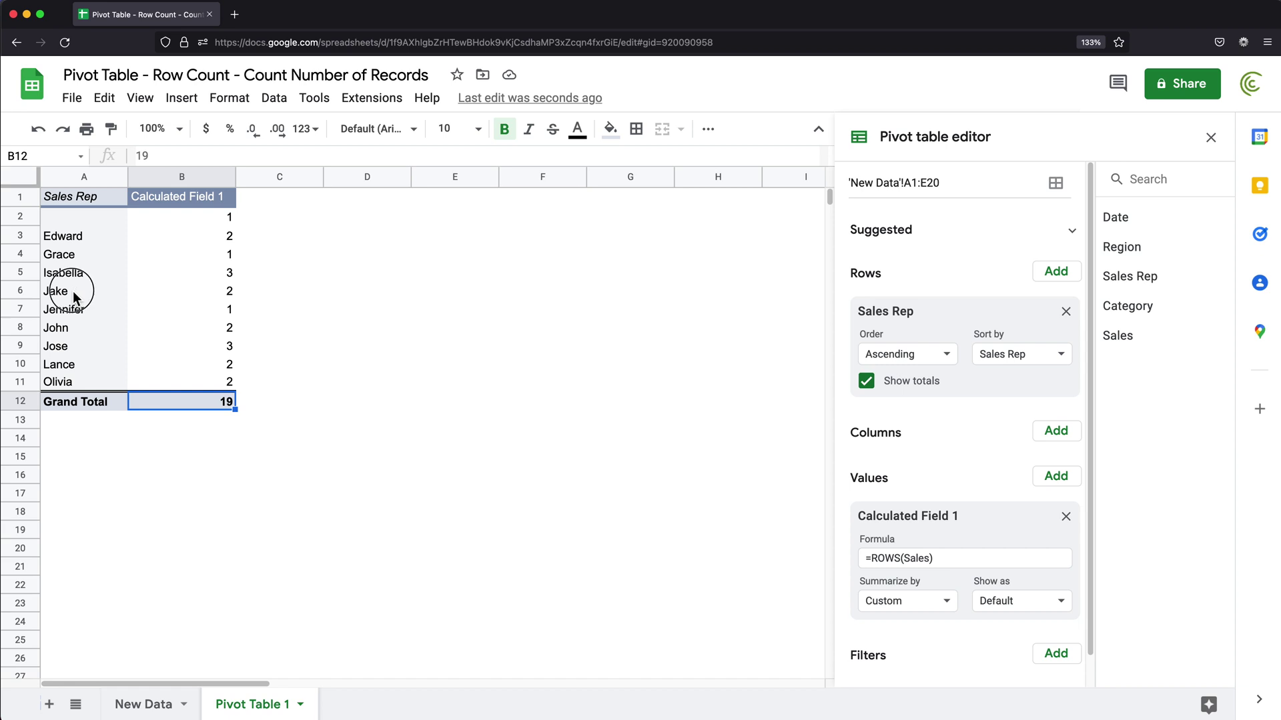
- Replace the B1 value header text with 'Record Count'
drag(74, 297, 194, 300)
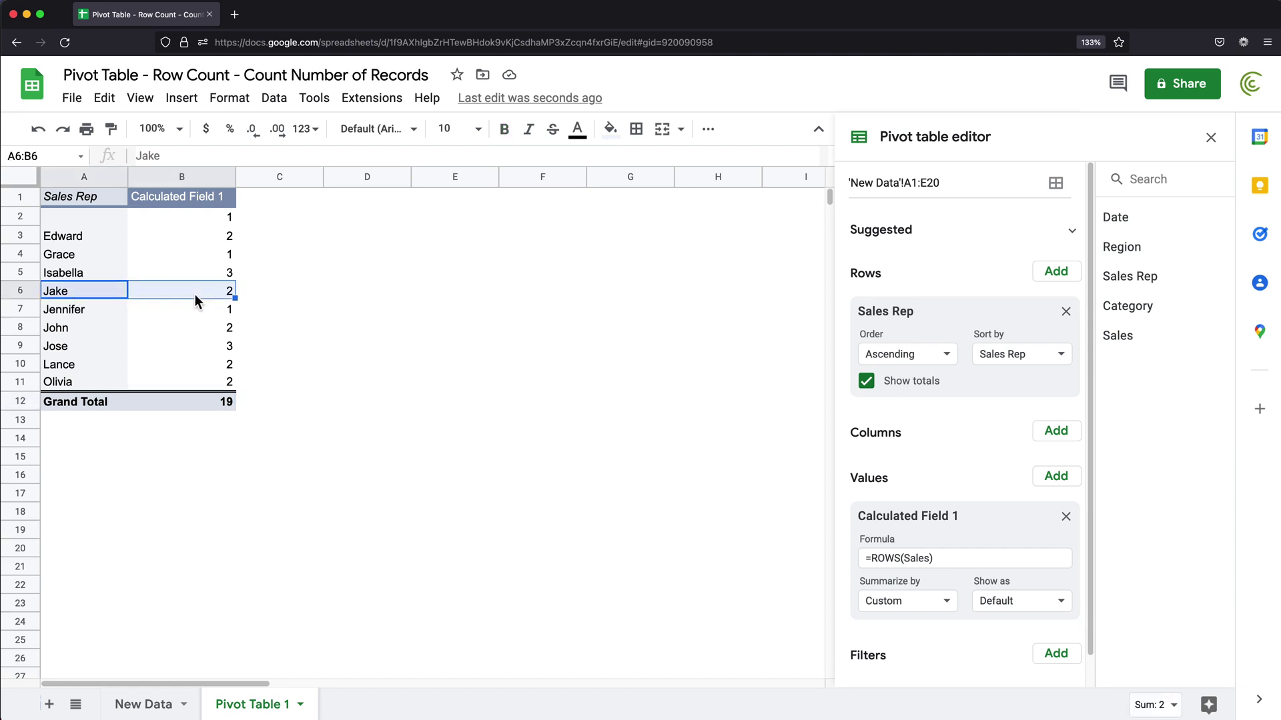
click(174, 201)
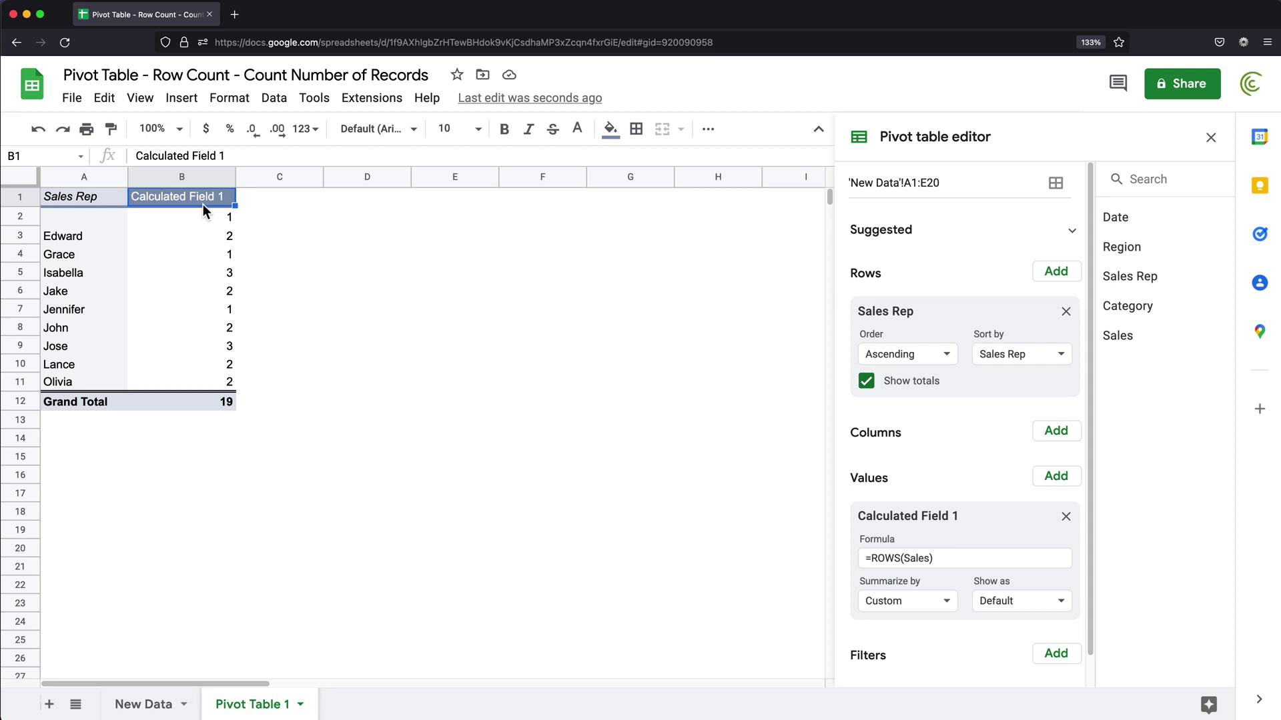
text(Record Count)
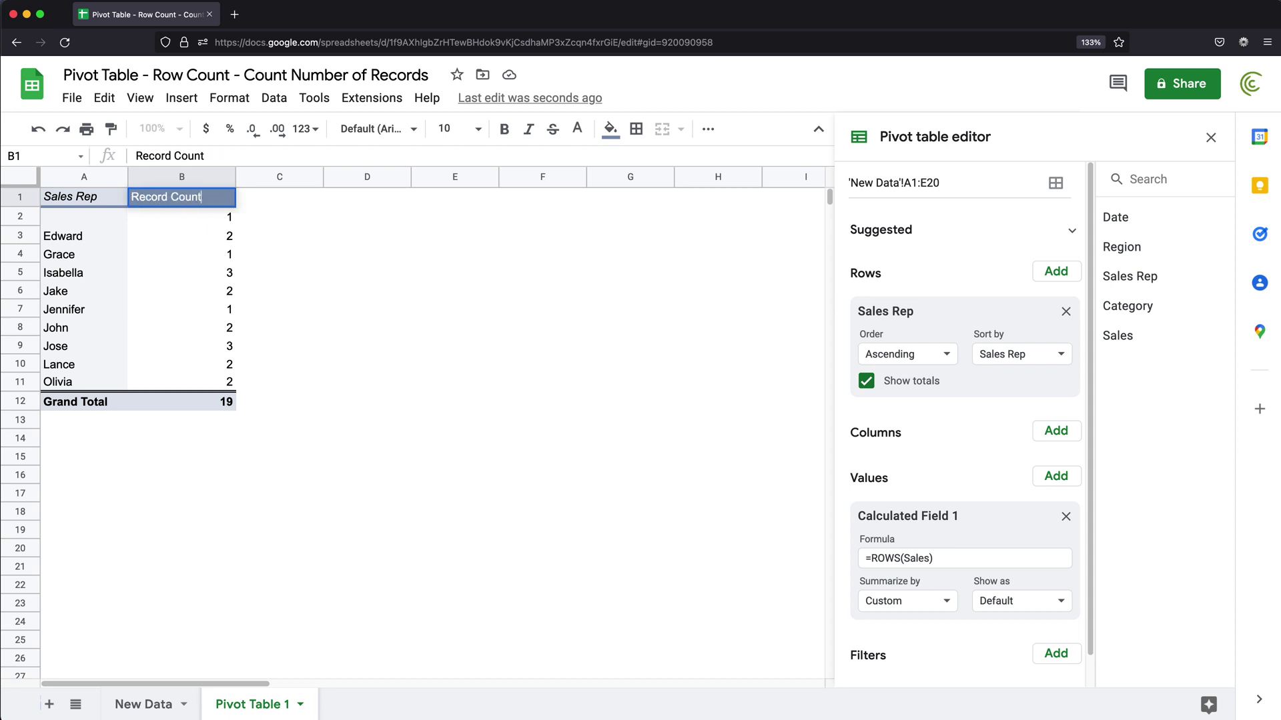
key(Return)
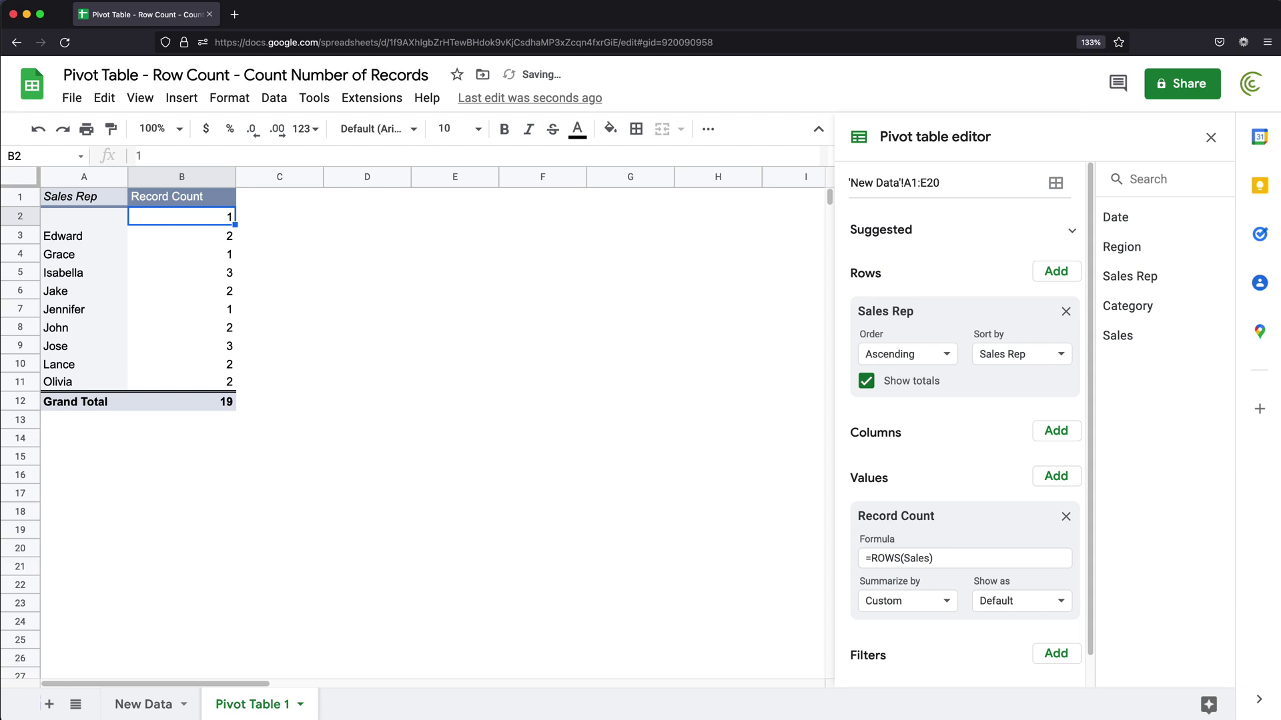